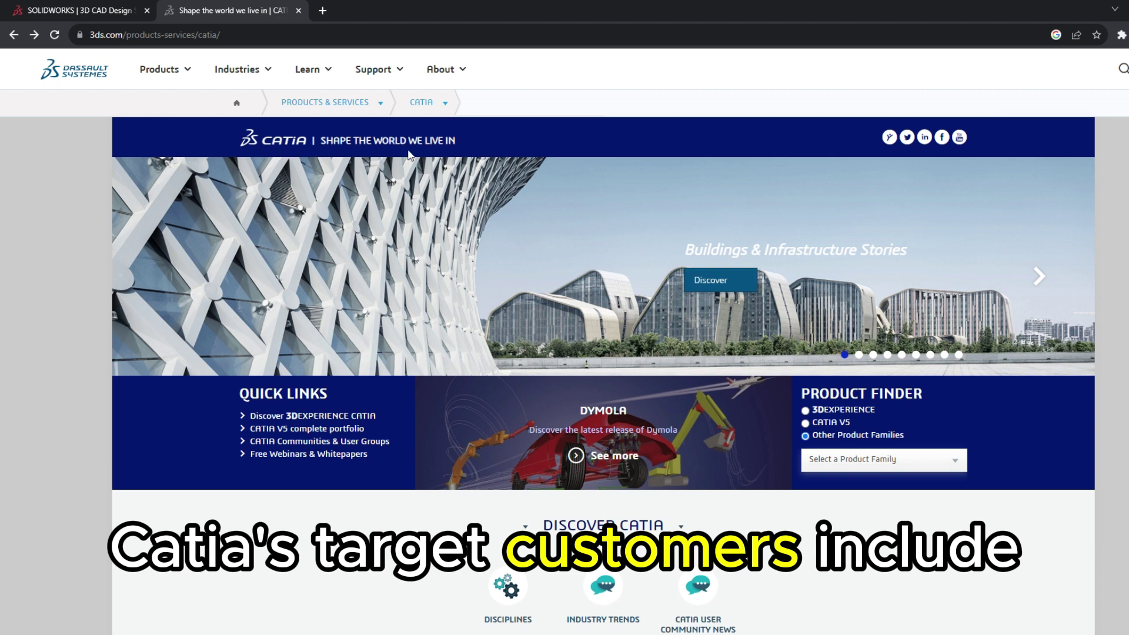
scroll(383, 207, "down", 3)
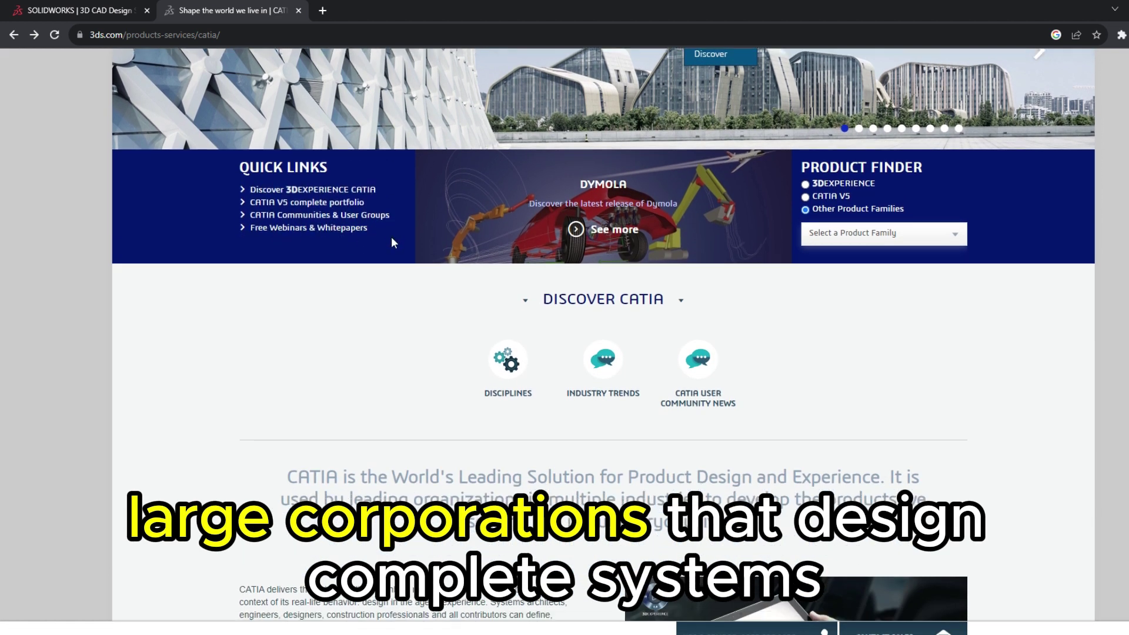
scroll(391, 237, "down", 3)
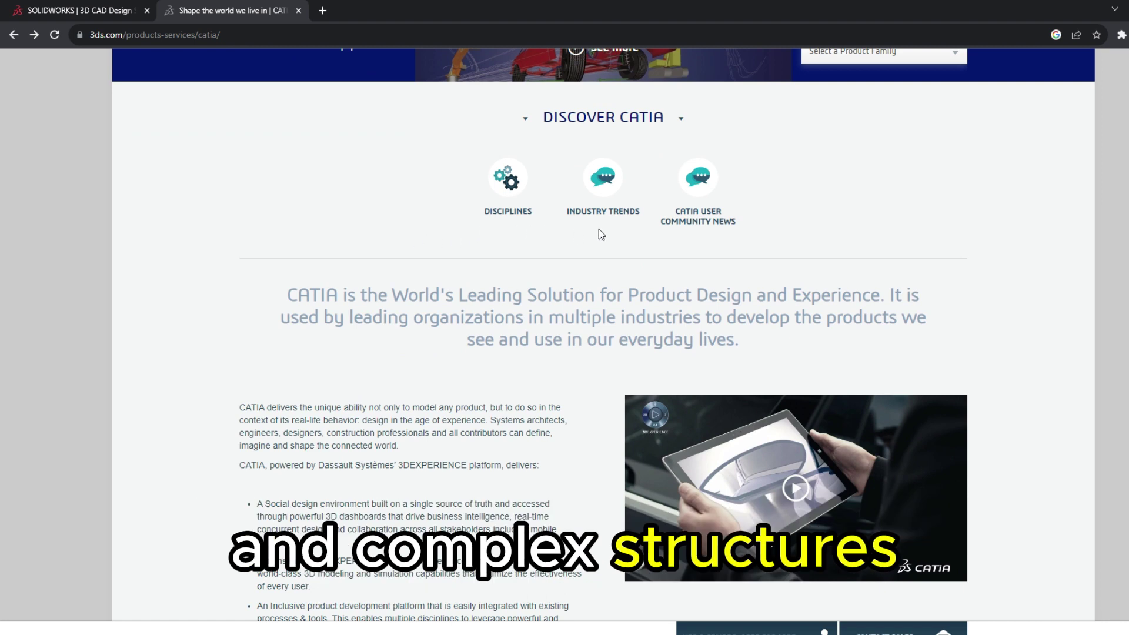
scroll(753, 257, "down", 2)
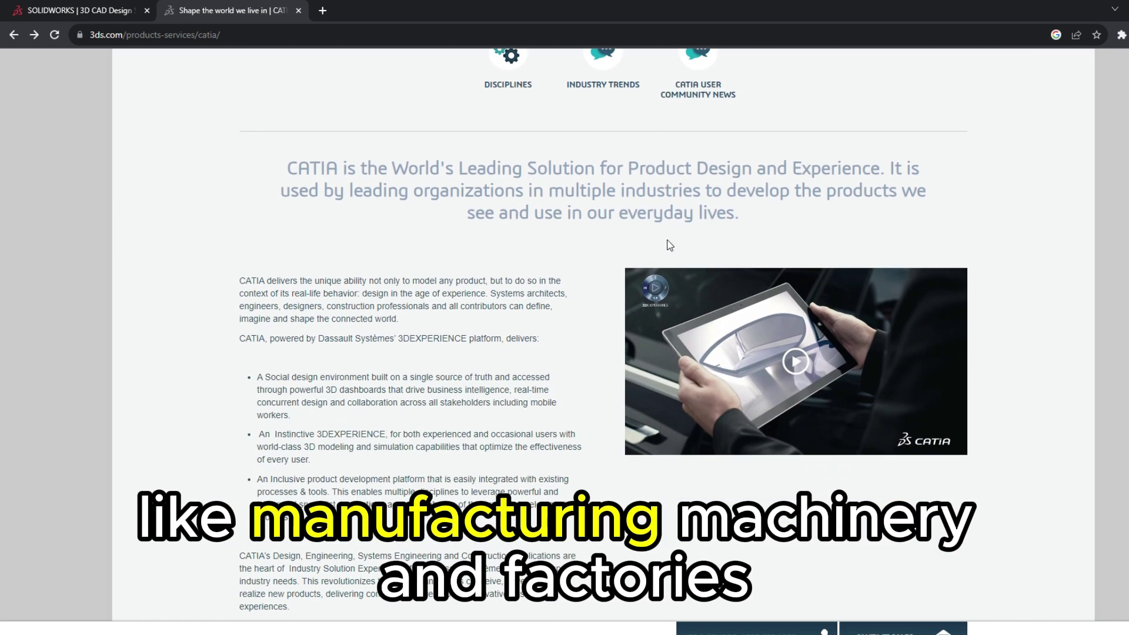
Step: Highlight, then deselect, the CATIA 'World's Leading Solution' sentence
left_click_drag(339, 168, 813, 169)
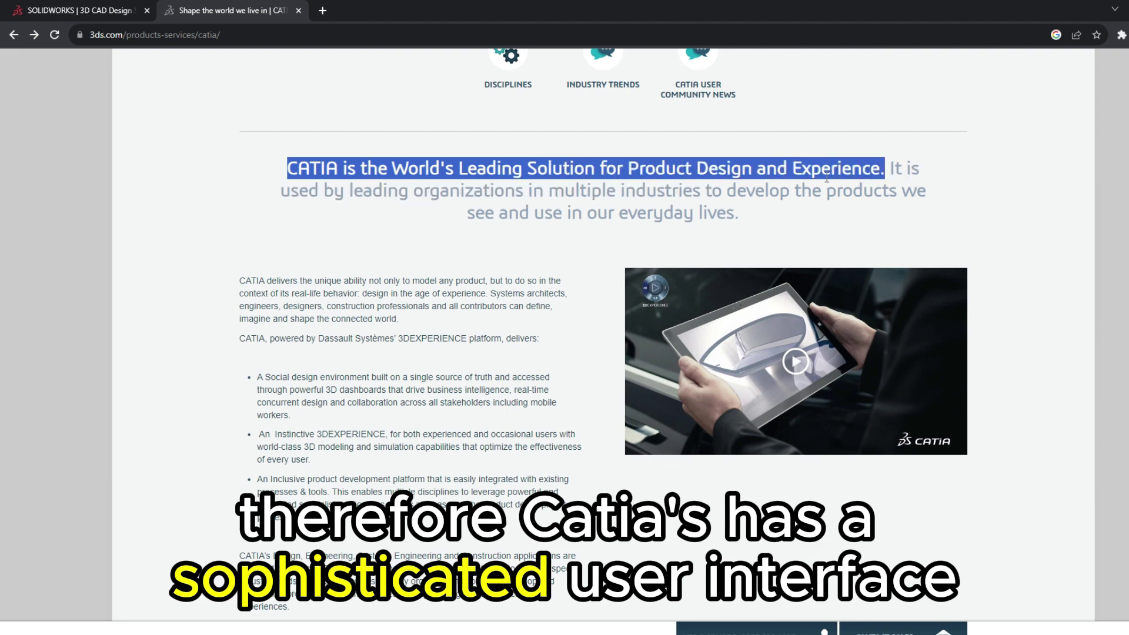
left_click(332, 217)
scroll(331, 218, "down", 5)
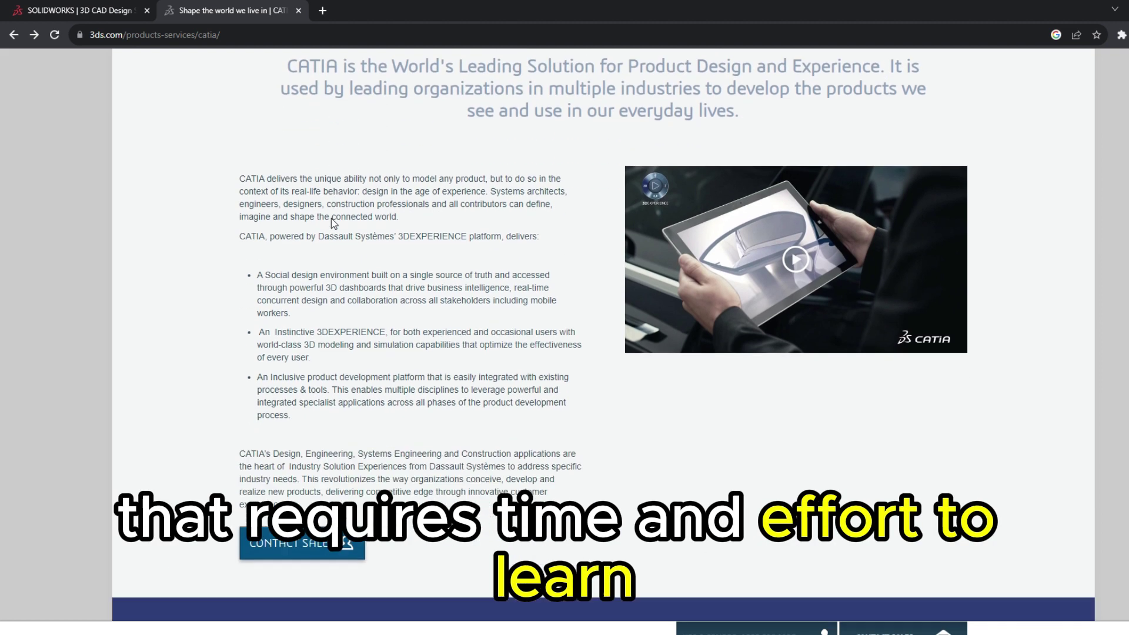
scroll(330, 218, "down", 3)
scroll(331, 218, "down", 3)
scroll(331, 218, "down", 2)
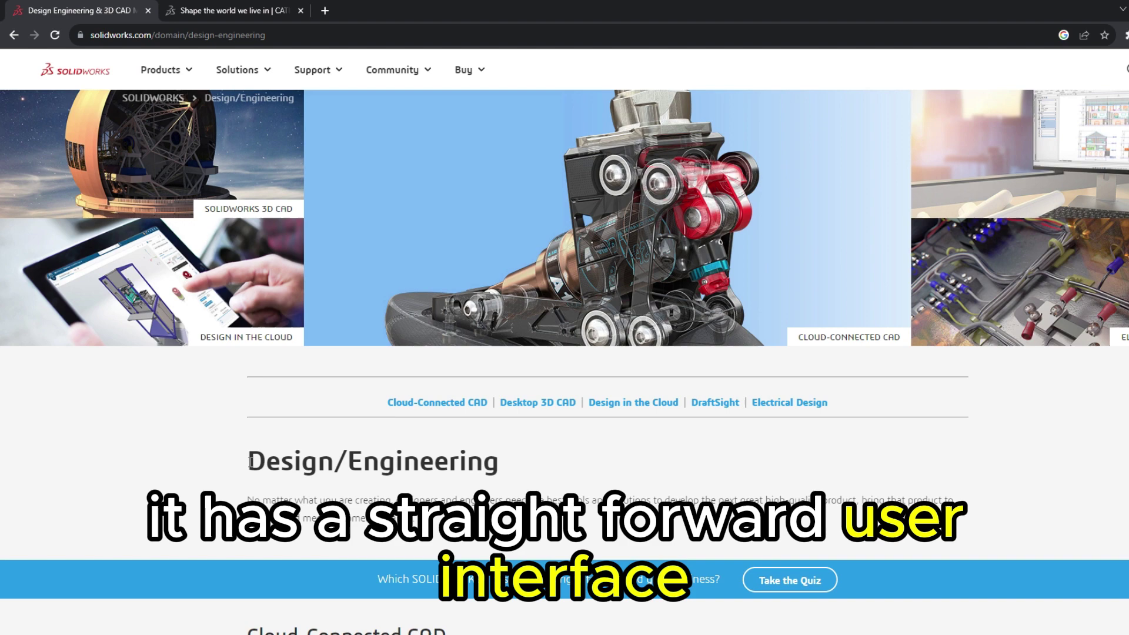
Step: Highlight, then clear, the SOLIDWORKS Design/Engineering heading
left_click_drag(250, 459, 522, 460)
left_click(361, 484)
scroll(463, 397, "down", 3)
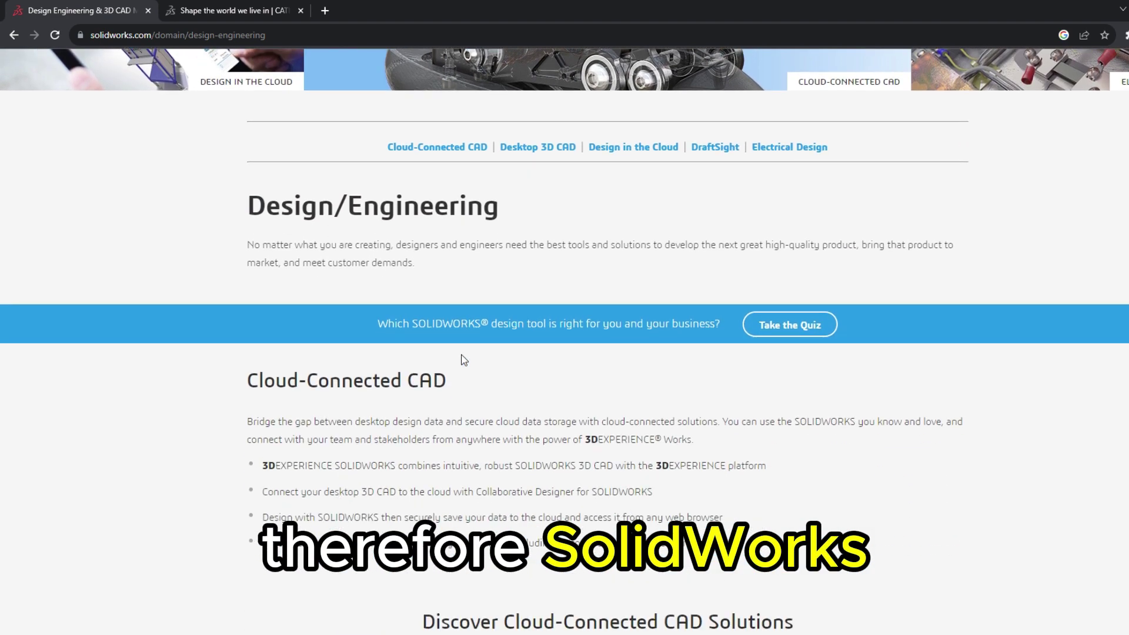
scroll(461, 358, "down", 2)
scroll(461, 359, "down", 2)
scroll(462, 359, "down", 1)
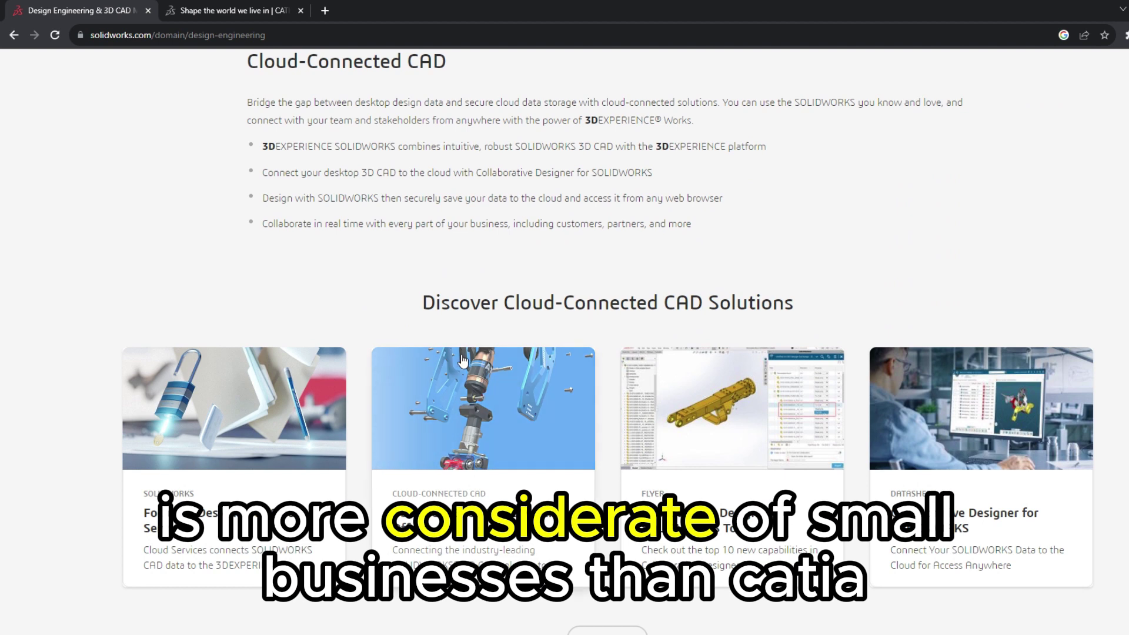
scroll(462, 360, "down", 3)
scroll(461, 359, "down", 2)
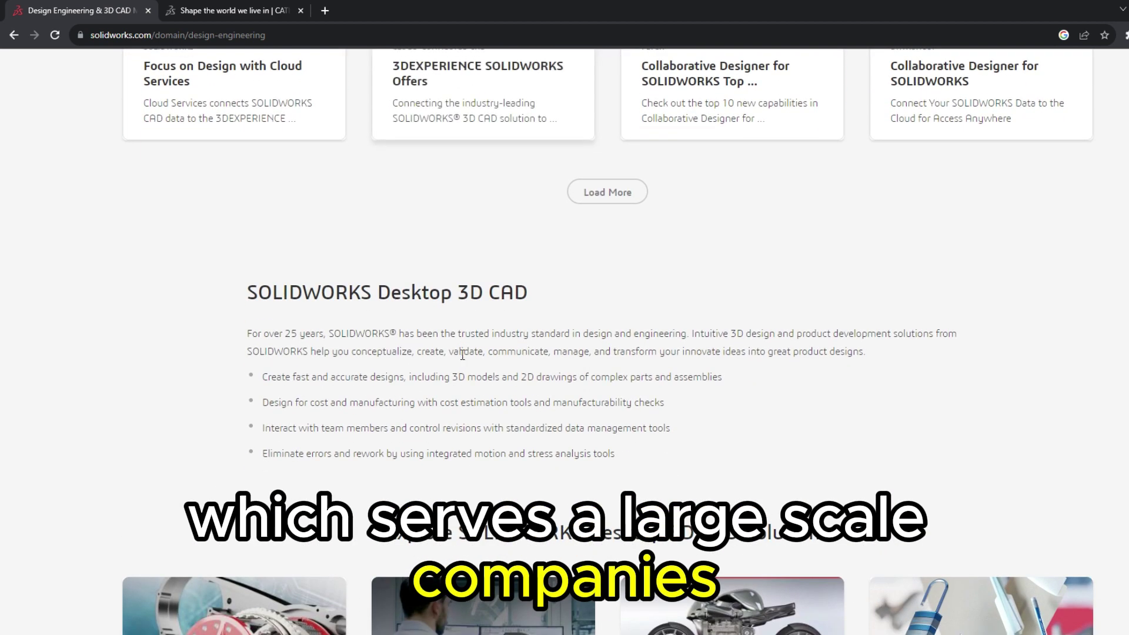
scroll(461, 359, "down", 1)
scroll(462, 356, "down", 2)
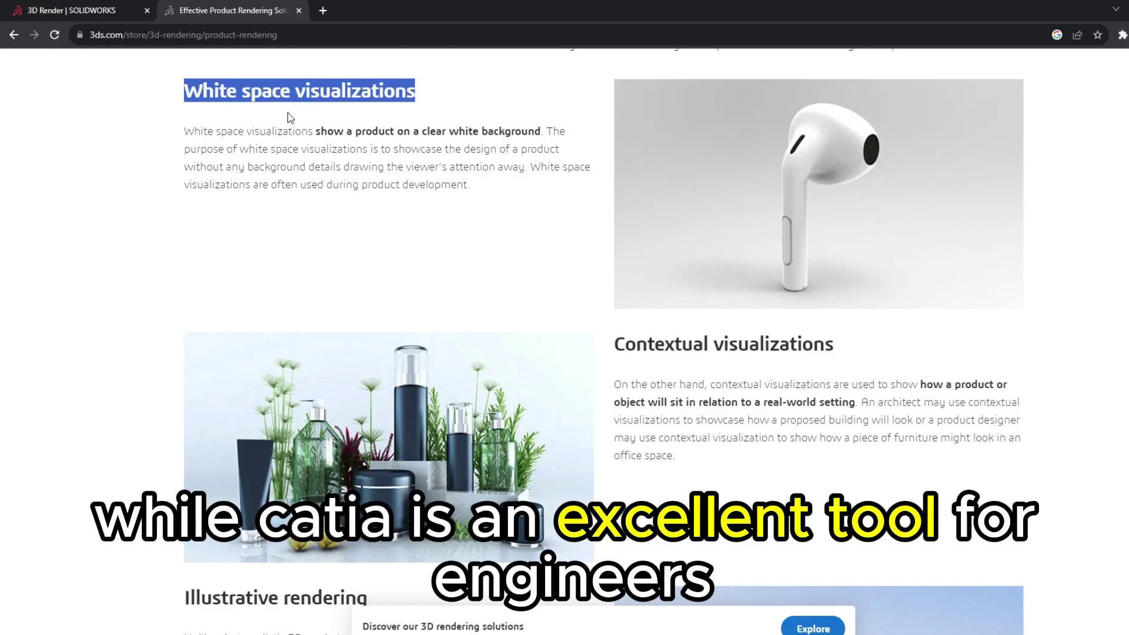
Step: Highlight the Contextual, Illustrative and Interactive rendering headings, then the Render On-Demand heading
left_click(517, 303)
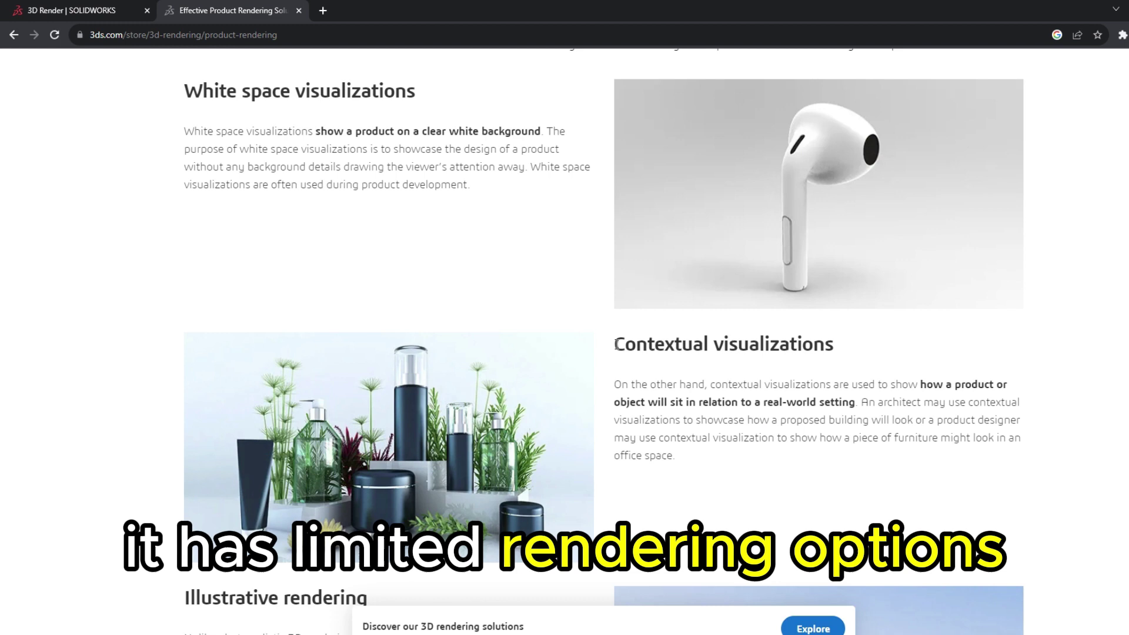
mouse_move(615, 345)
left_mouse_down()
mouse_move(830, 365)
mouse_move(862, 350)
left_mouse_up()
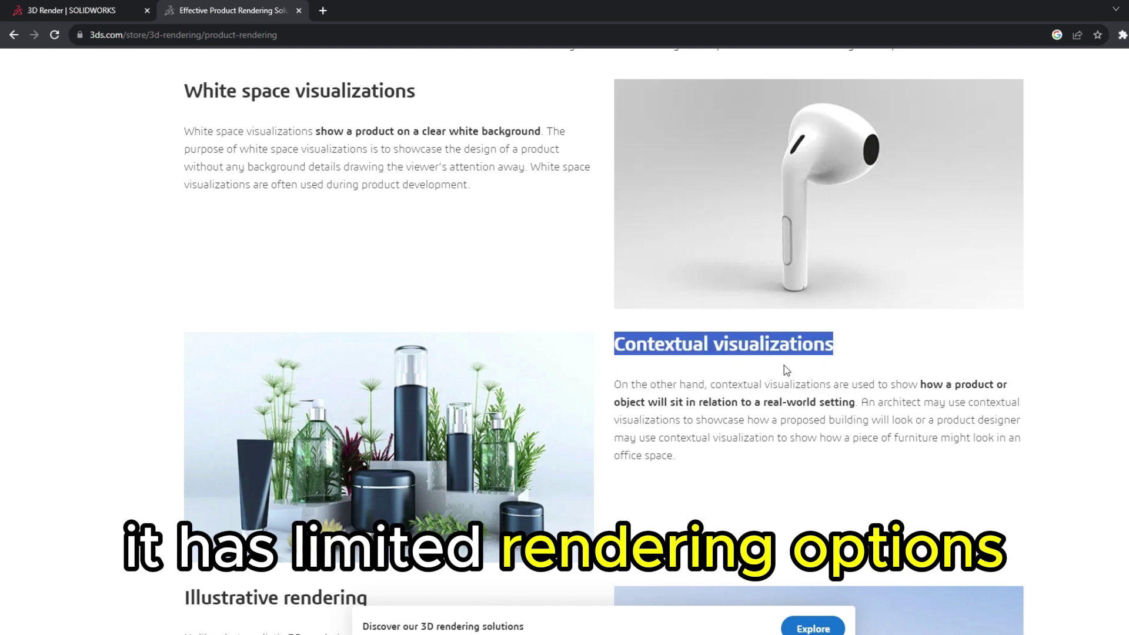
scroll(785, 365, "down", 4)
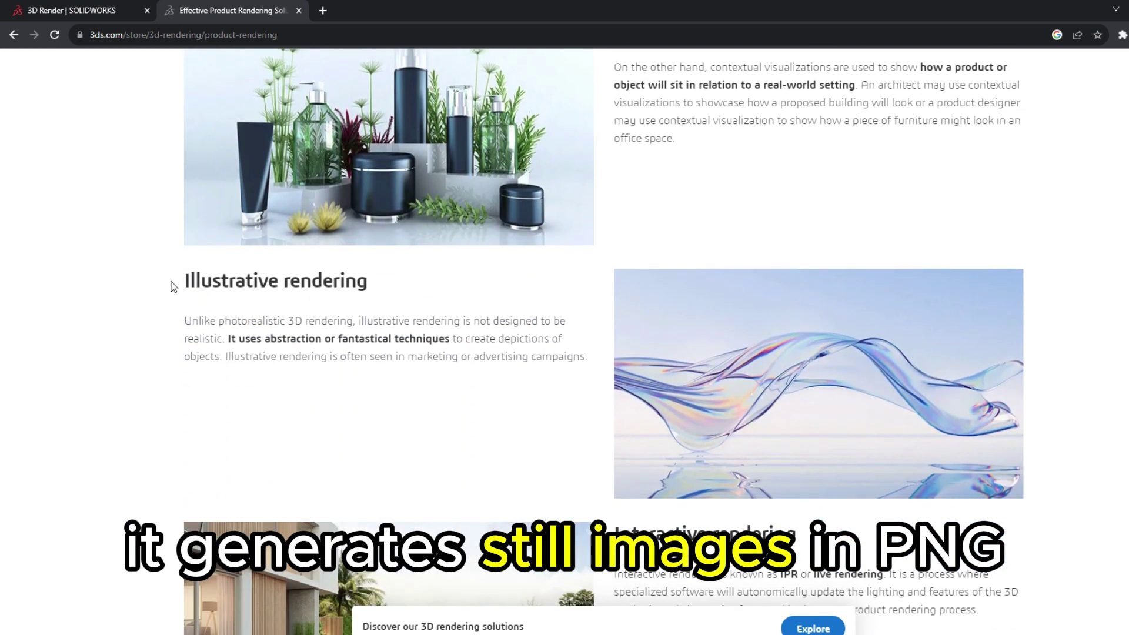
left_click_drag(173, 286, 376, 286)
left_click(436, 305)
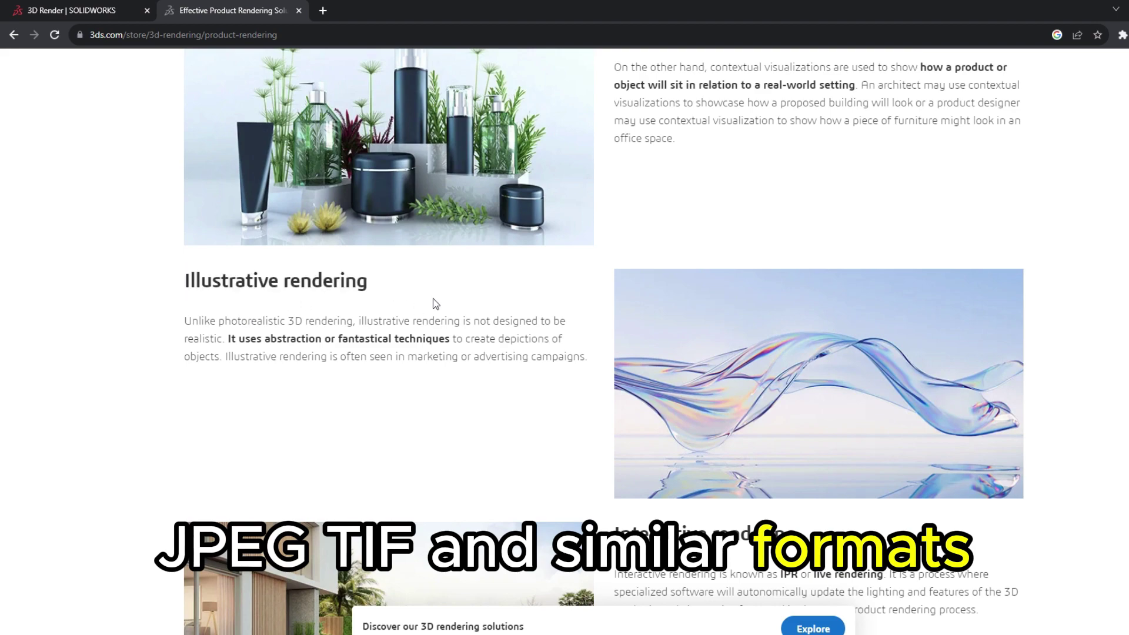
scroll(574, 305, "down", 5)
left_click_drag(614, 153, 814, 154)
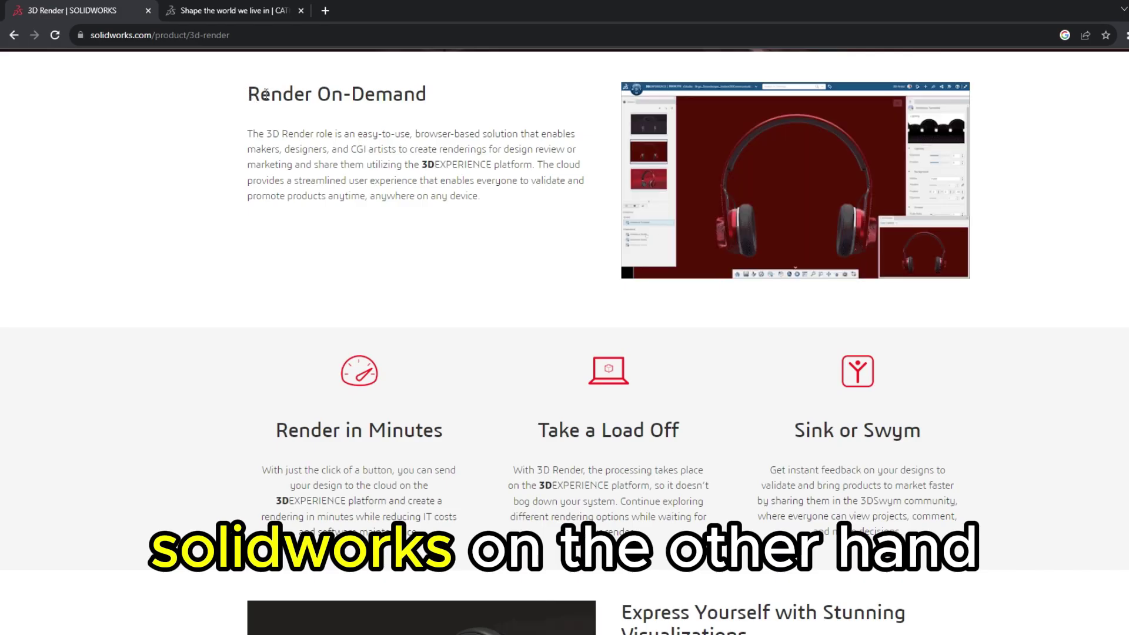
left_click_drag(247, 94, 431, 97)
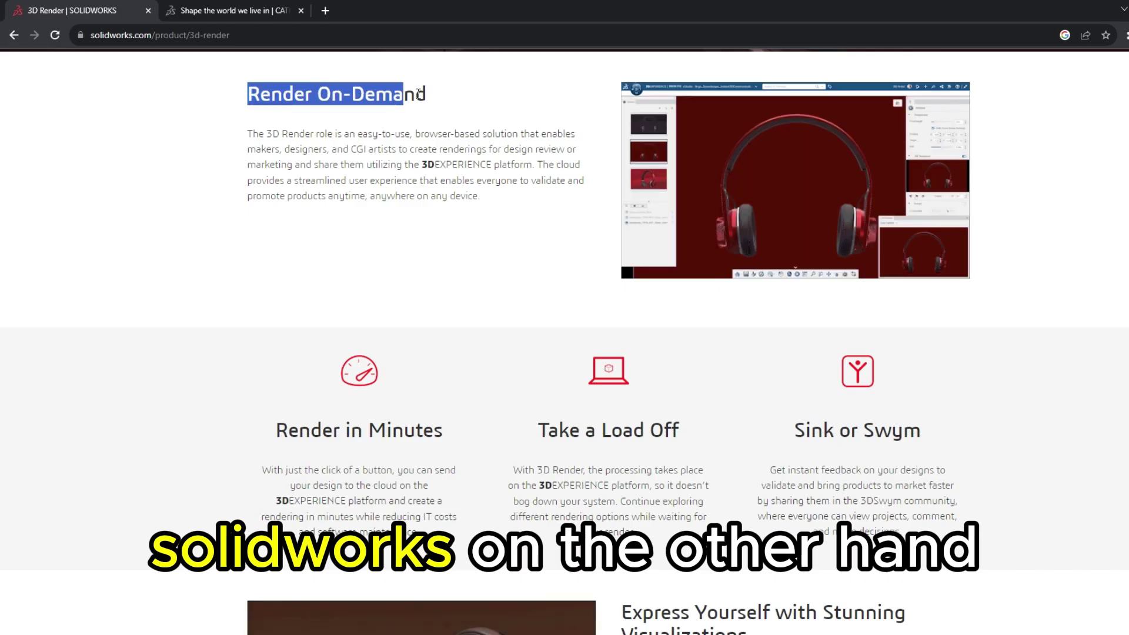
Step: Clear the Render On-Demand highlight and select the 'Render and Deliver on One Integrated Platform' heading
left_click(315, 140)
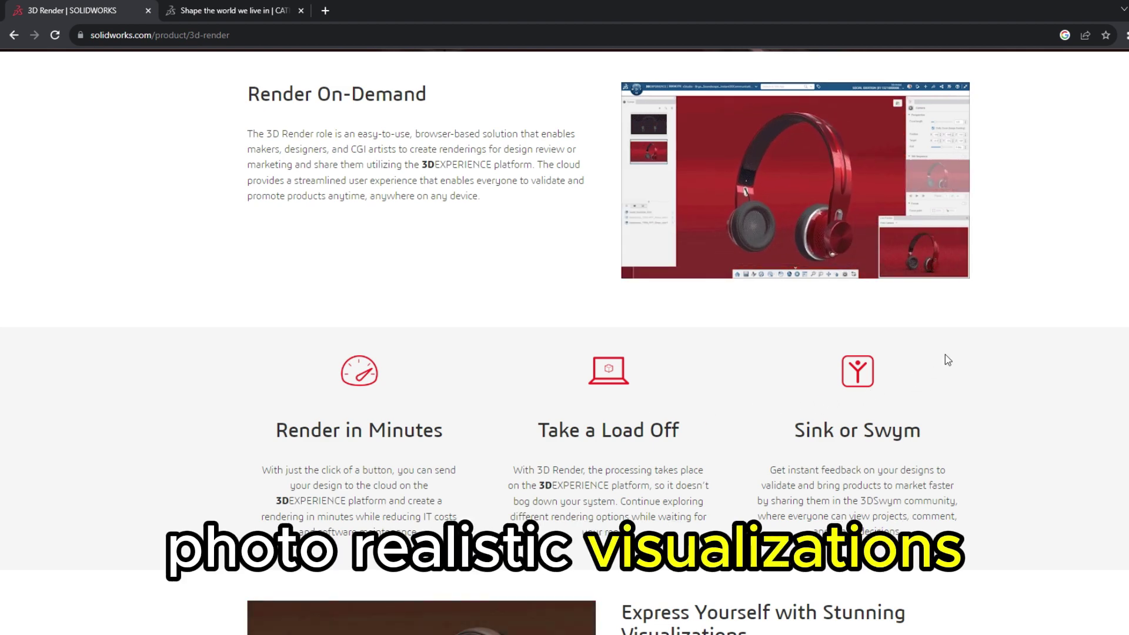
scroll(946, 354, "down", 2)
scroll(946, 353, "down", 2)
scroll(945, 354, "down", 2)
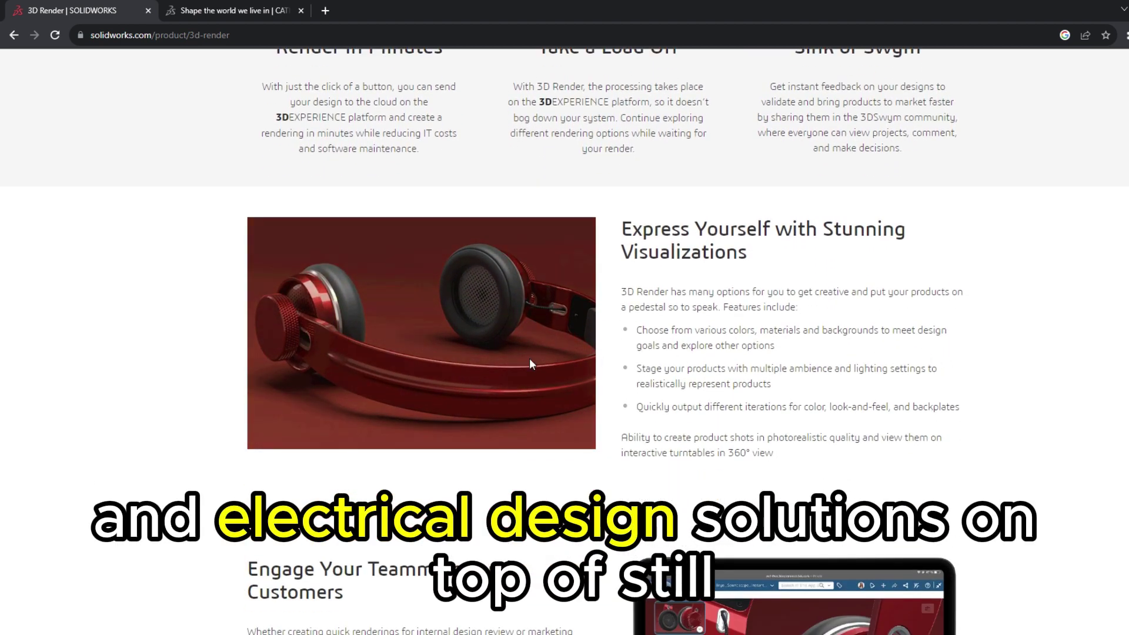
scroll(726, 345, "down", 2)
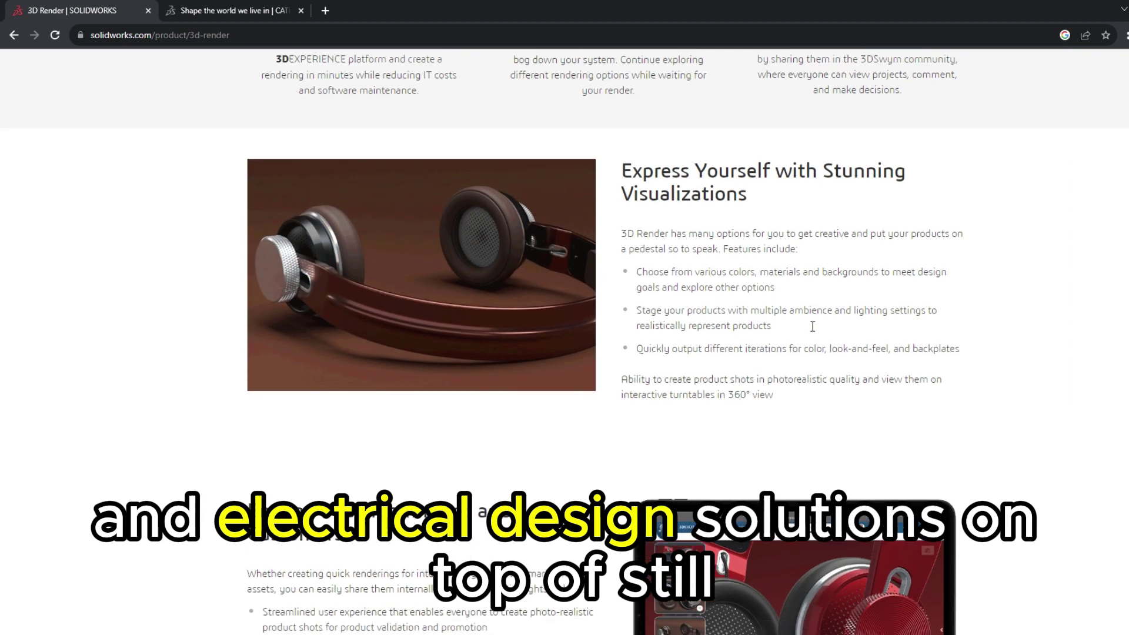
scroll(794, 336, "down", 3)
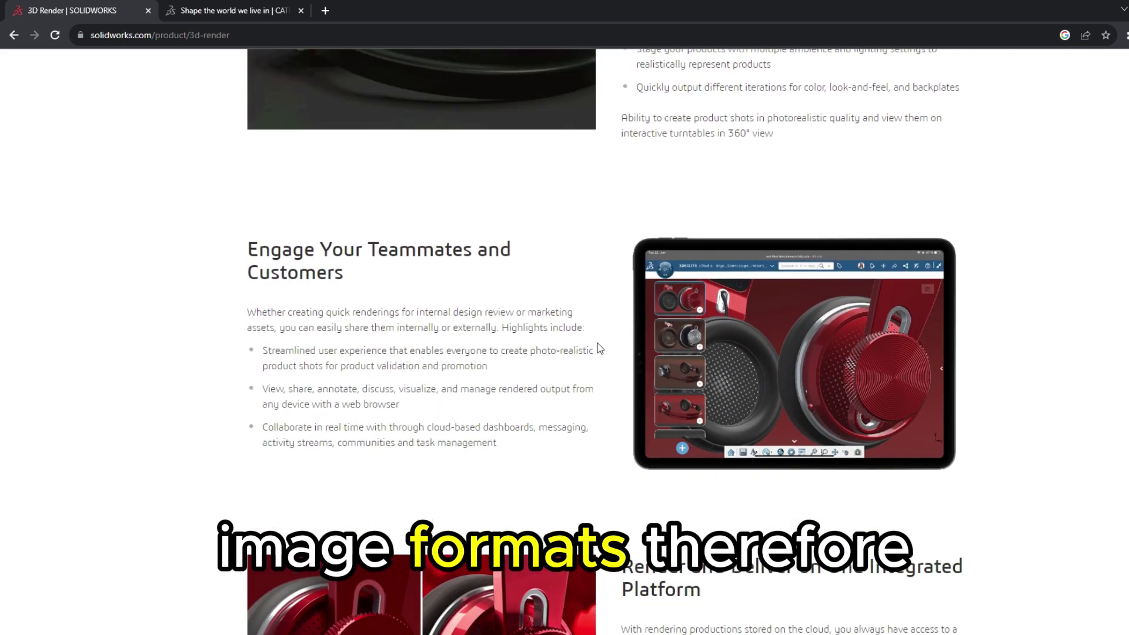
scroll(667, 343, "down", 2)
scroll(667, 342, "down", 2)
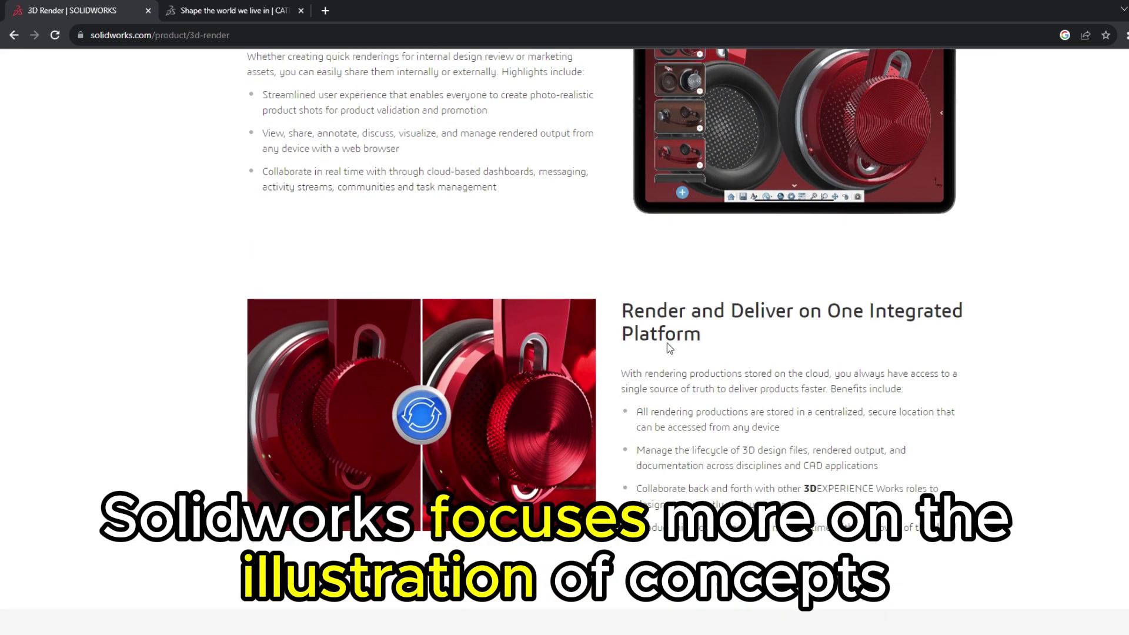
left_click_drag(685, 314, 782, 354)
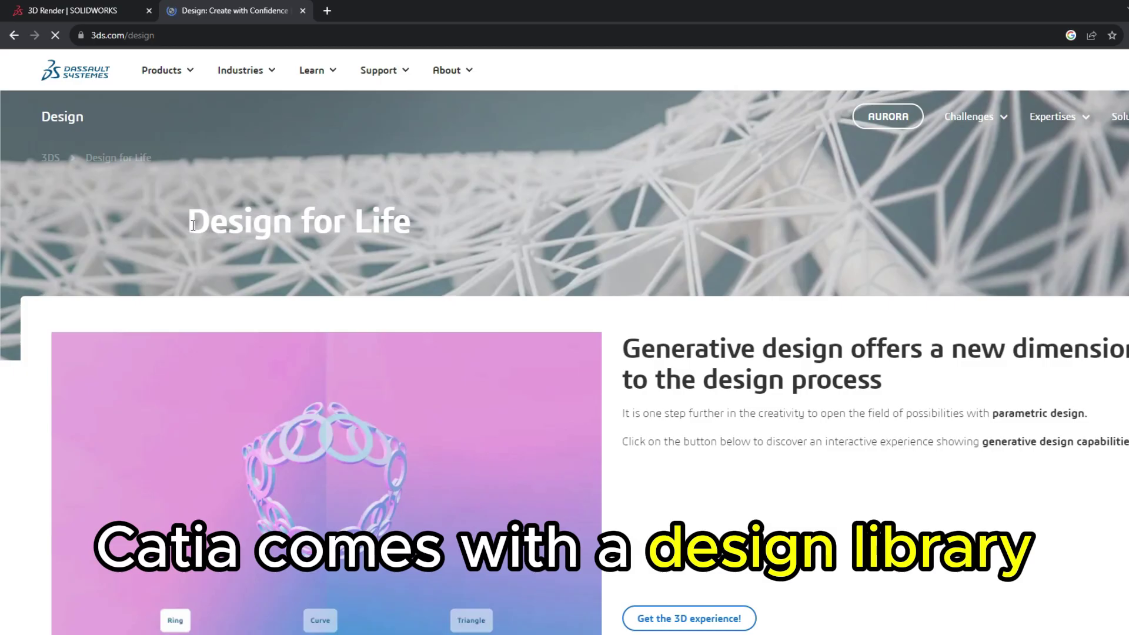
Step: Highlight, then clear, the Design for Life heading
left_click_drag(191, 226, 412, 227)
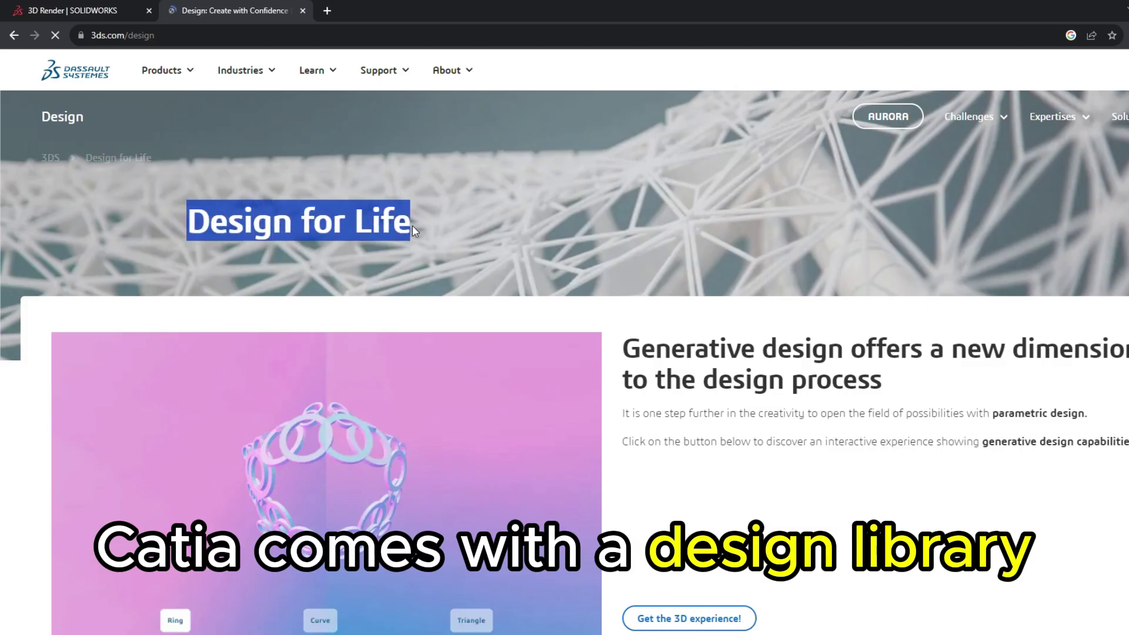
left_click(321, 262)
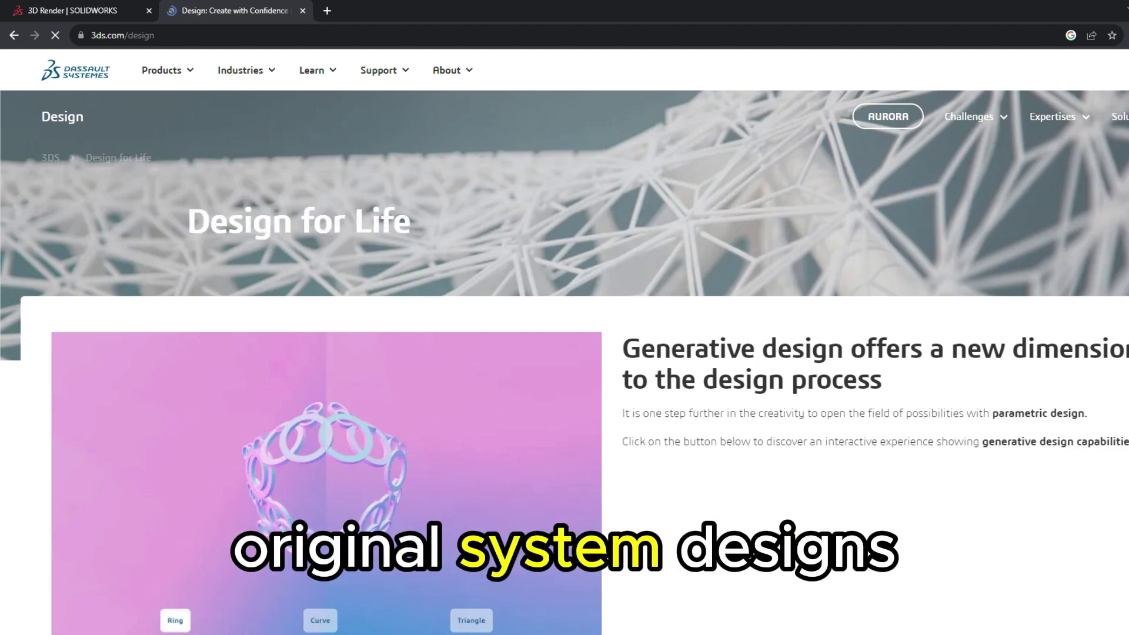
scroll(564, 352, "down", 5)
scroll(565, 353, "down", 3)
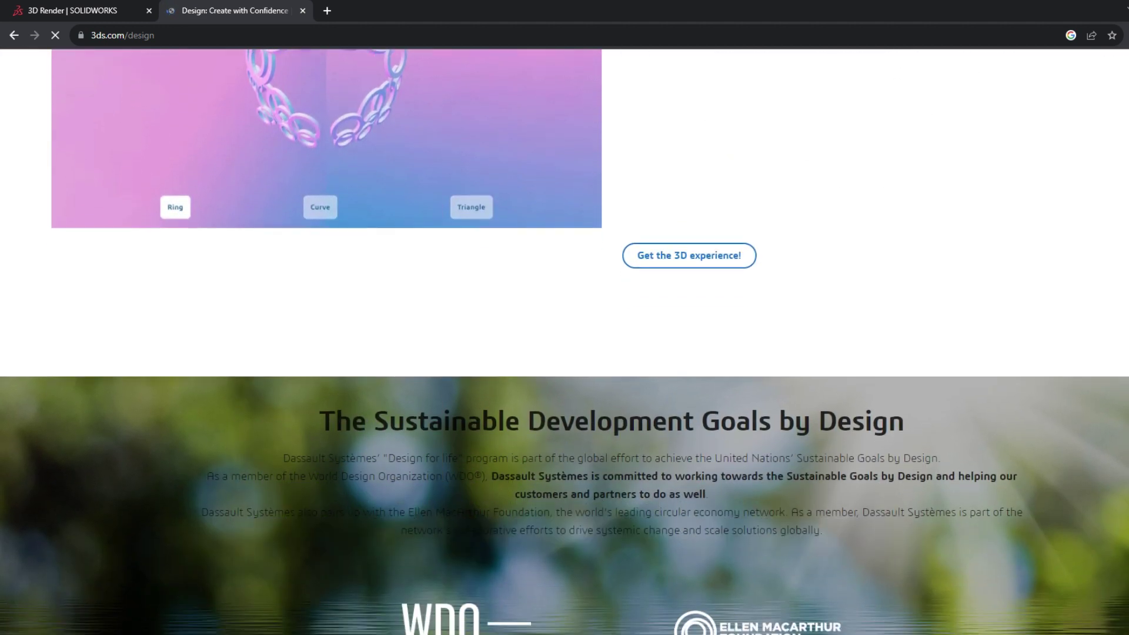
scroll(564, 353, "down", 3)
scroll(565, 353, "down", 2)
scroll(565, 353, "down", 3)
scroll(565, 352, "down", 2)
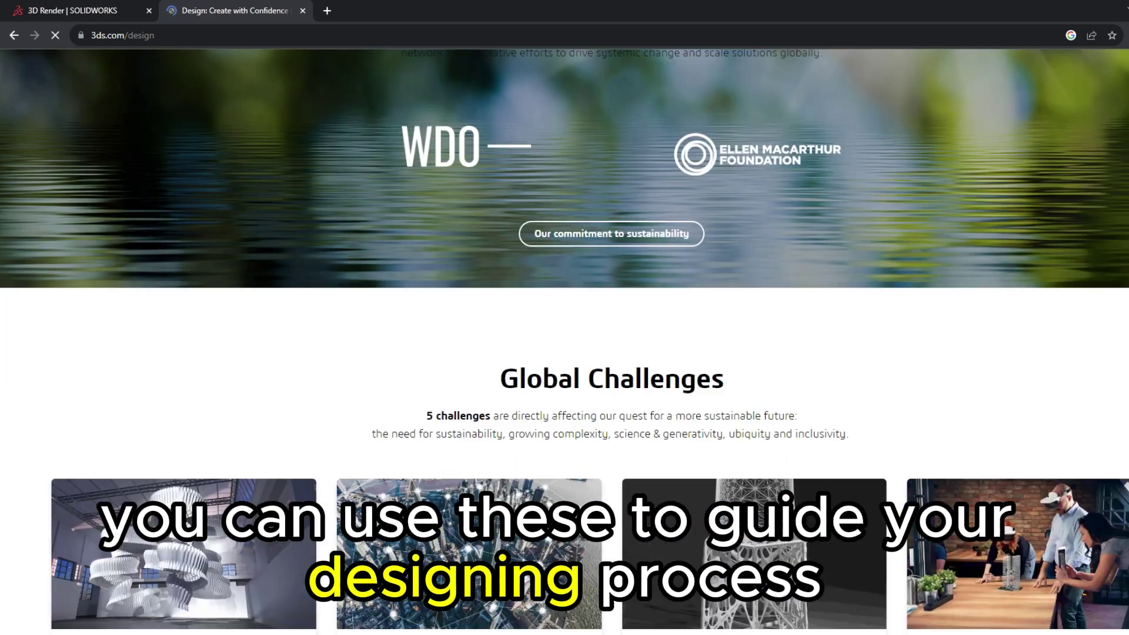
scroll(565, 353, "down", 2)
scroll(565, 353, "down", 2)
scroll(565, 352, "down", 1)
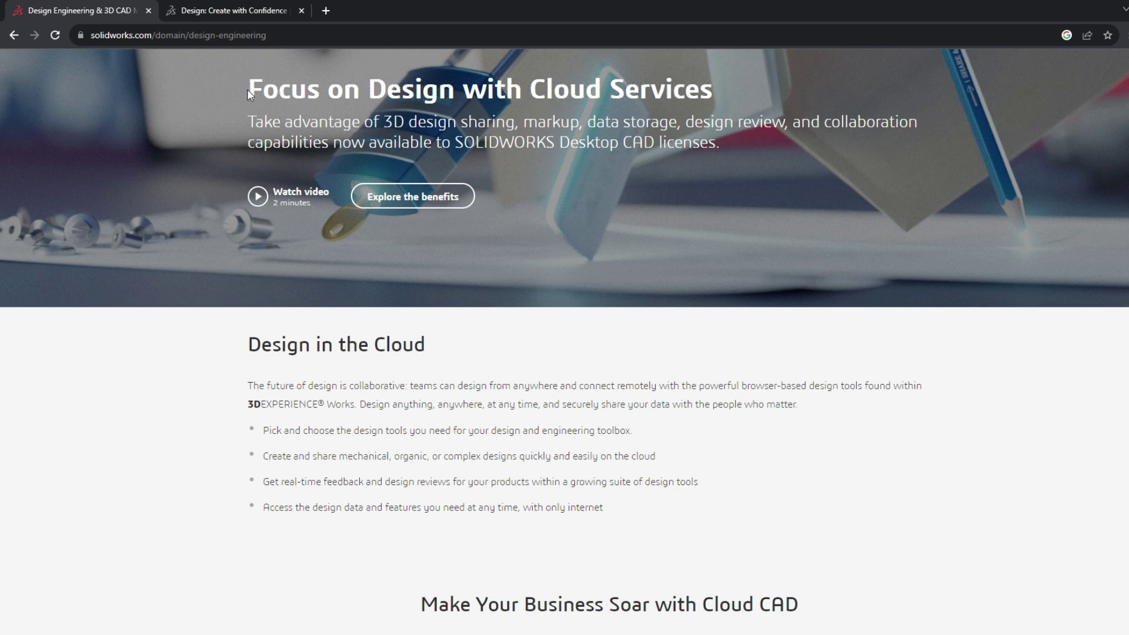
Step: Highlight the 'Focus on Design with Cloud Services', 'Design in the Cloud' and 'Make Your Business Soar' headings
left_click_drag(249, 89, 713, 88)
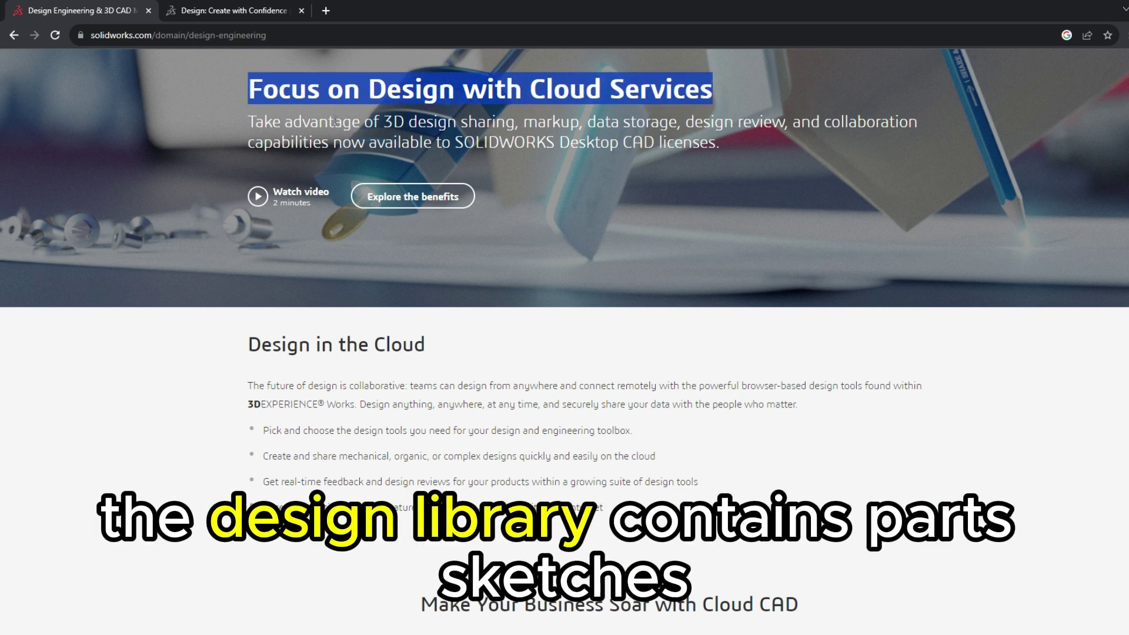
left_click(500, 337)
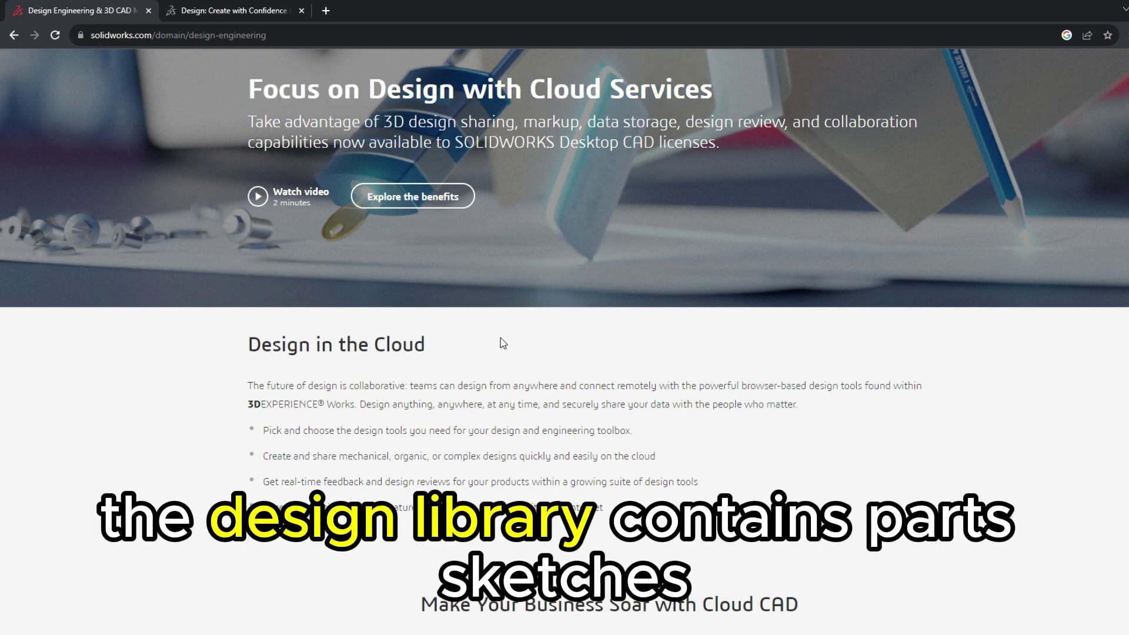
left_click_drag(247, 346, 435, 348)
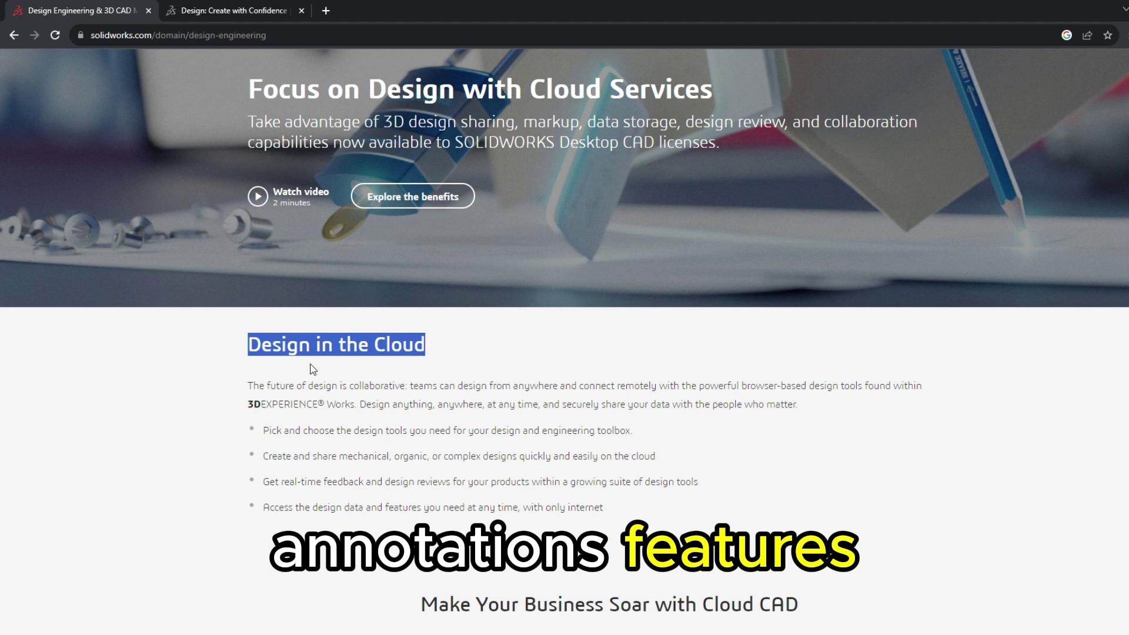
left_click(372, 365)
scroll(451, 314, "down", 2)
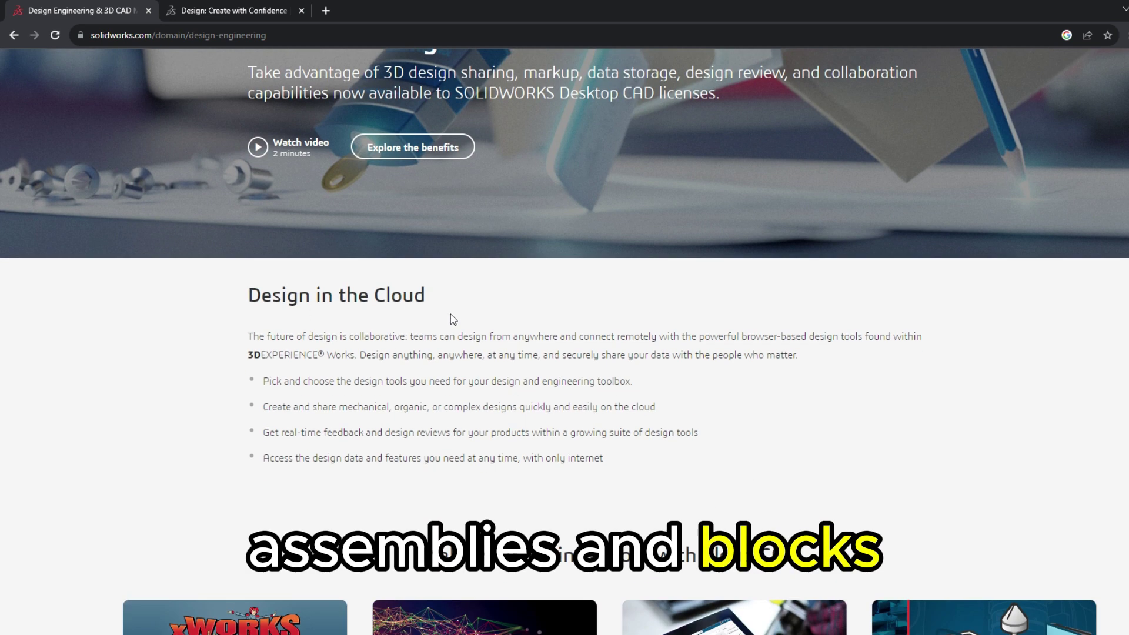
scroll(451, 314, "down", 1)
scroll(451, 314, "down", 2)
scroll(450, 314, "down", 1)
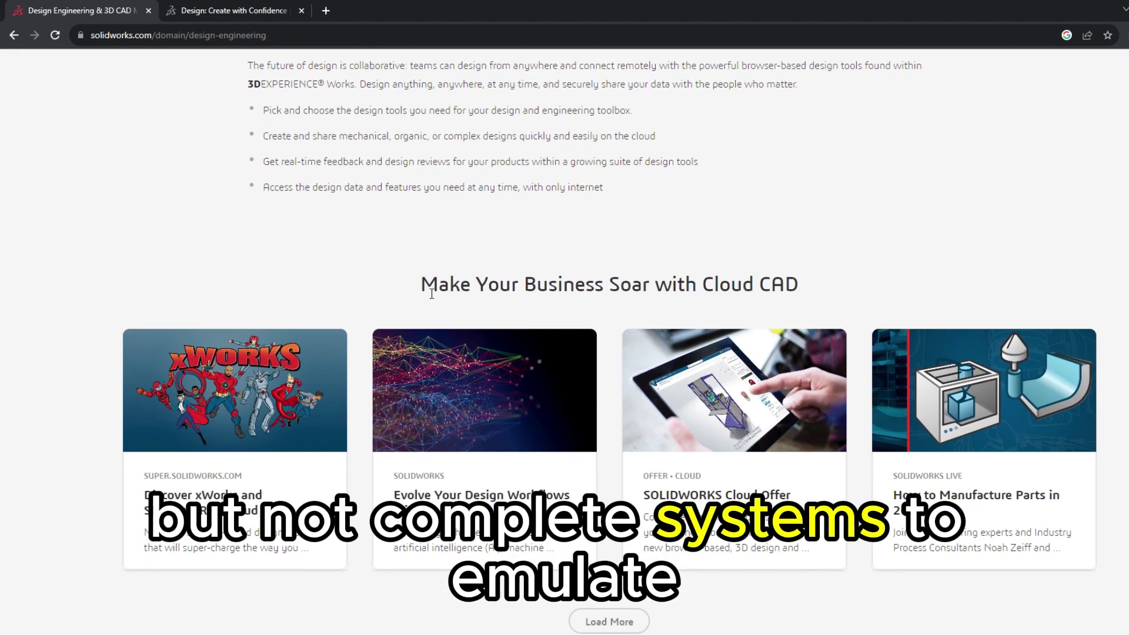
left_click_drag(501, 282, 798, 284)
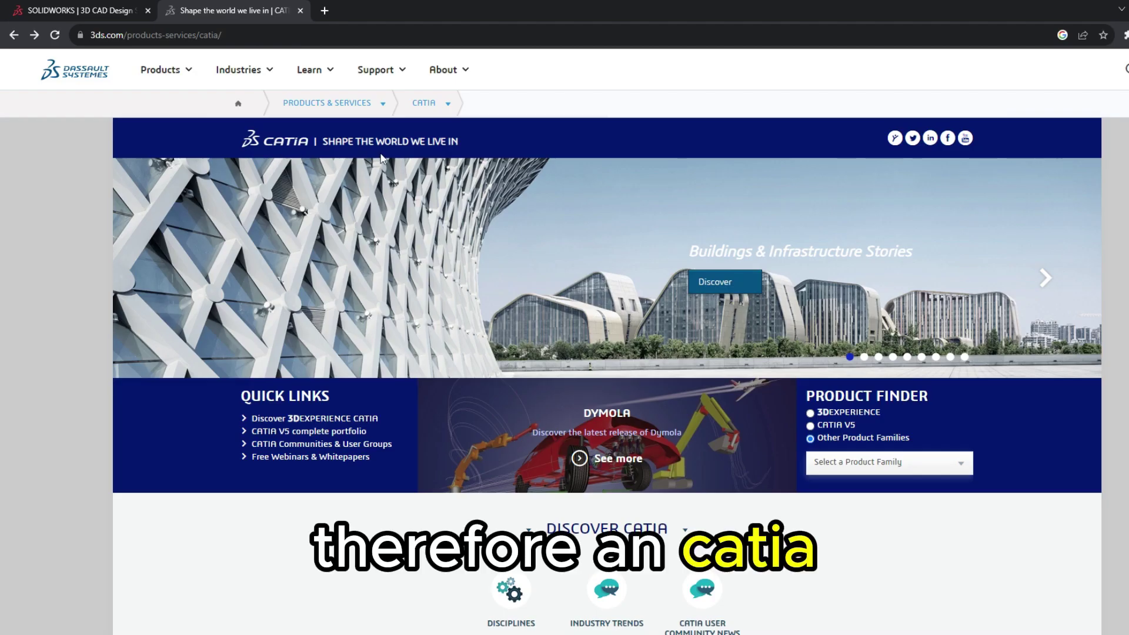
scroll(396, 188, "down", 2)
scroll(379, 198, "down", 1)
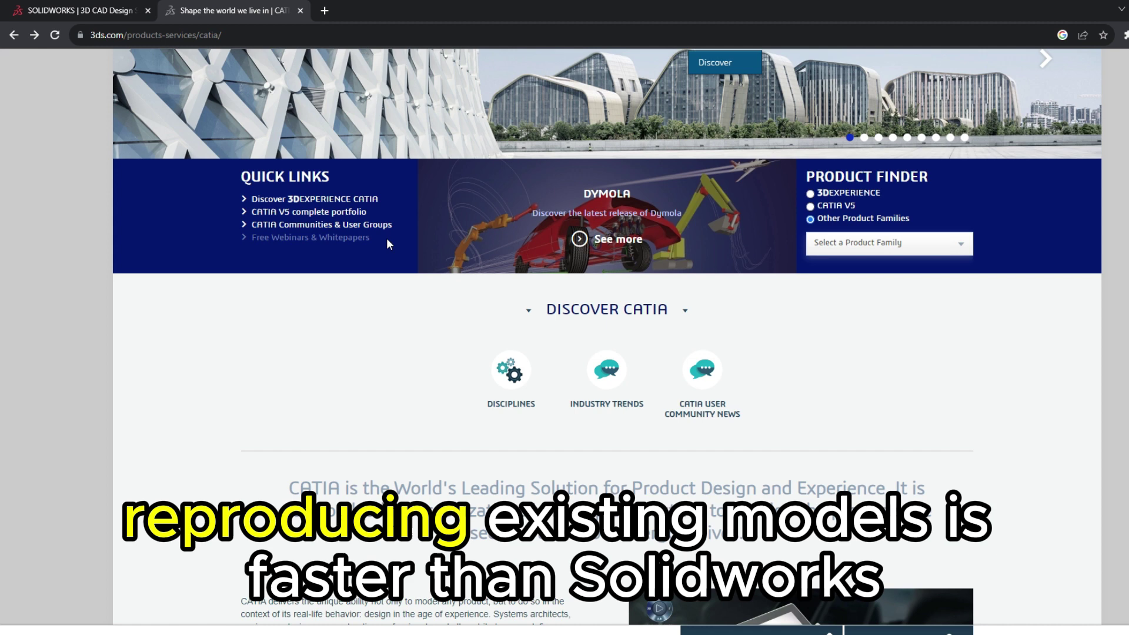
scroll(387, 238, "down", 2)
scroll(433, 242, "down", 1)
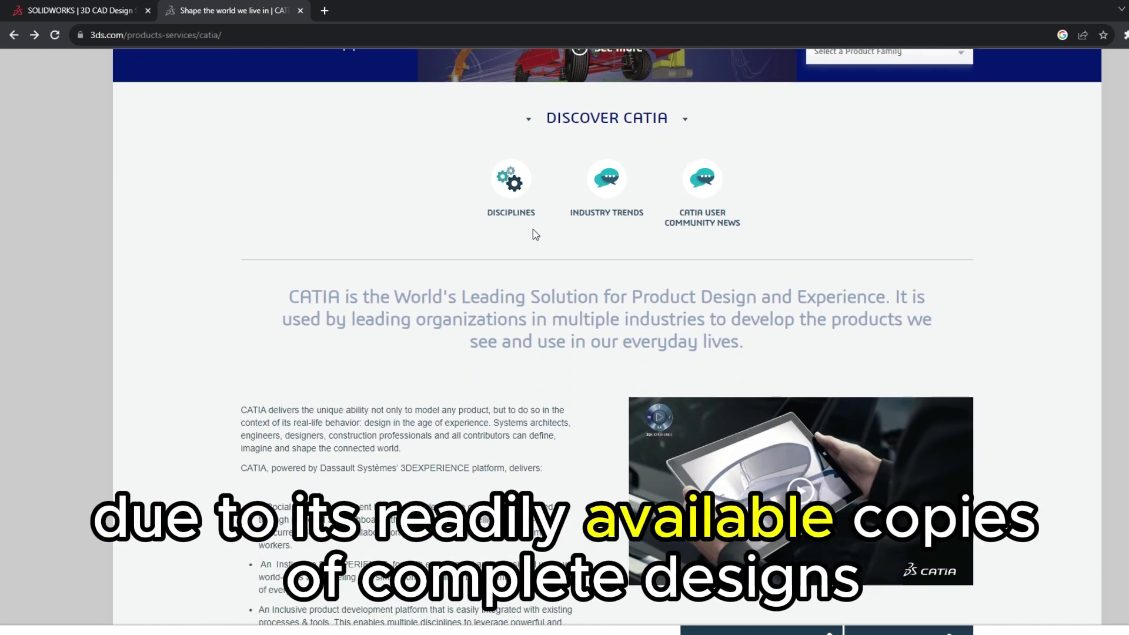
scroll(760, 258, "down", 2)
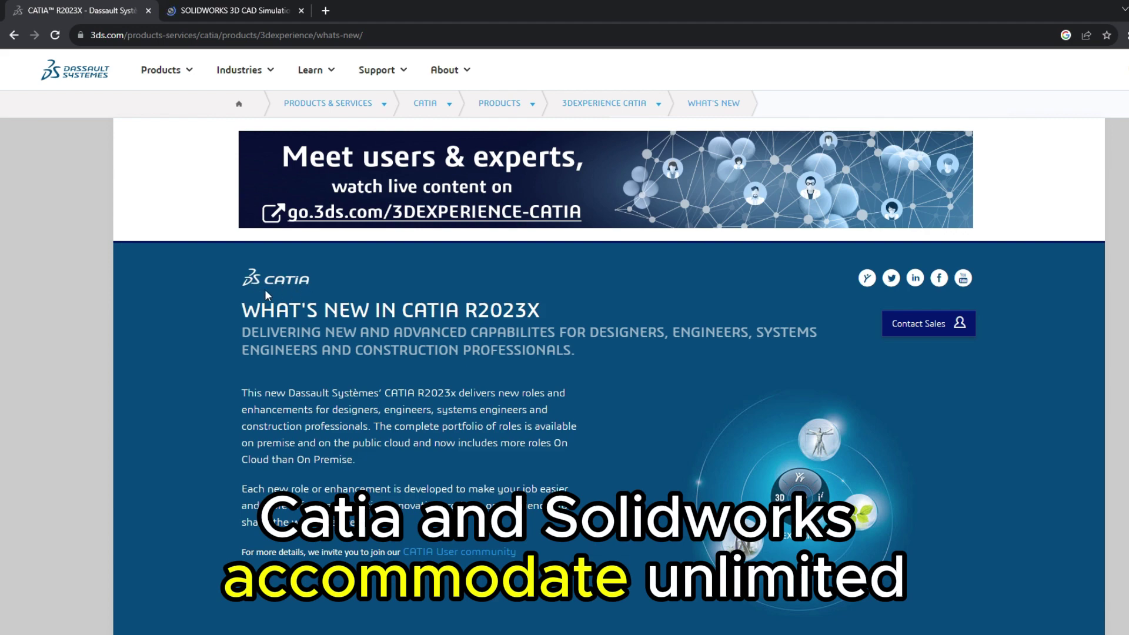
scroll(265, 289, "down", 3)
scroll(265, 290, "down", 5)
scroll(264, 290, "down", 2)
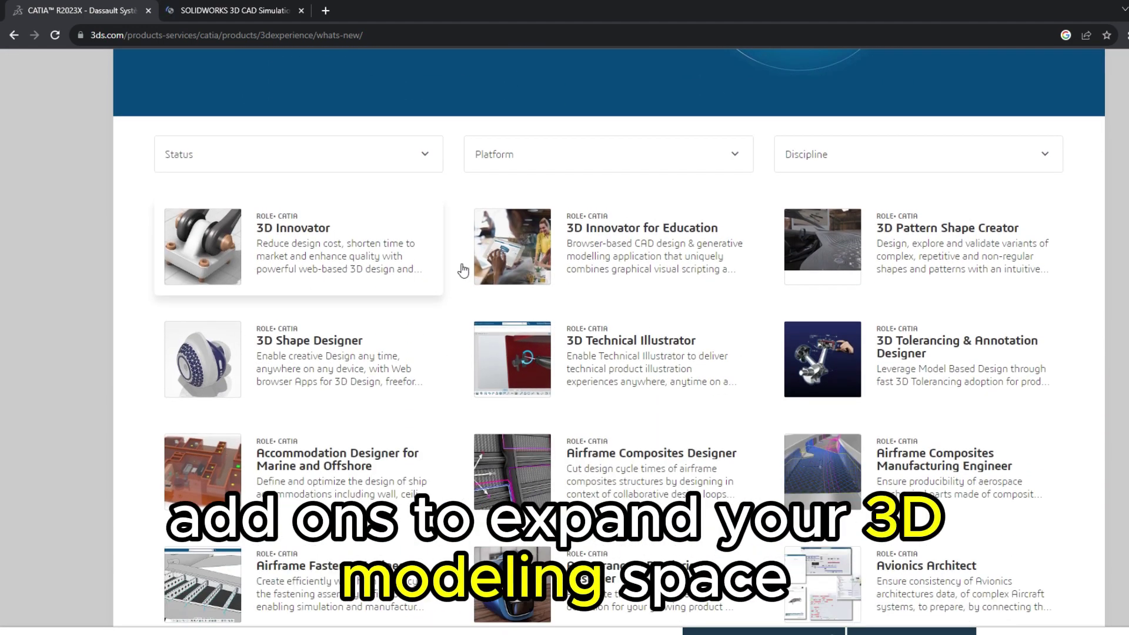
scroll(644, 291, "down", 3)
scroll(644, 291, "down", 5)
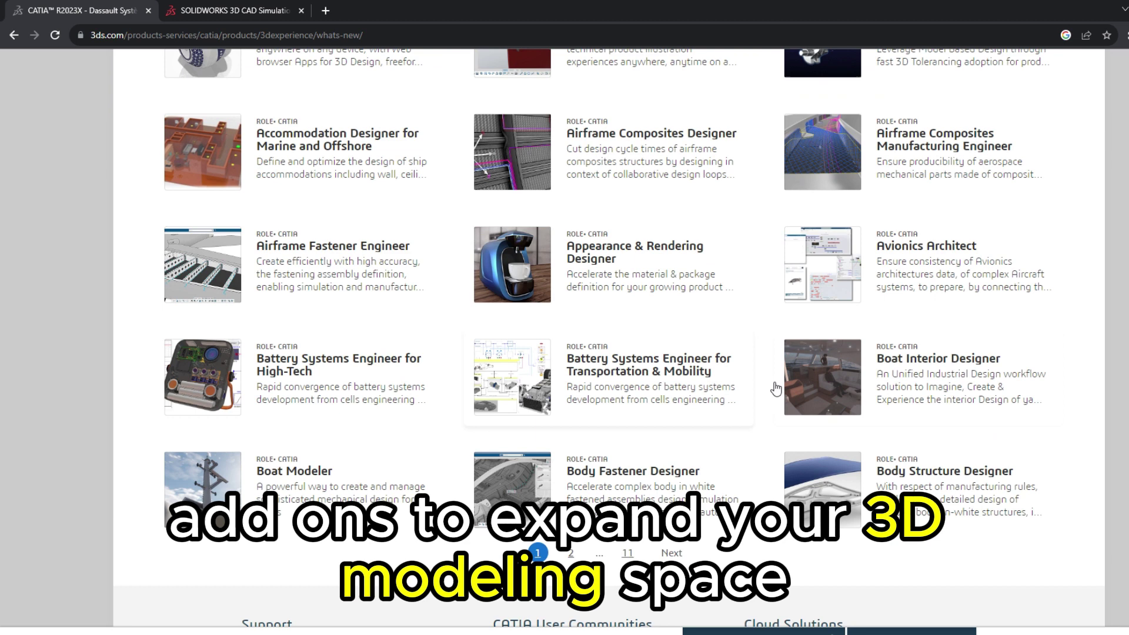
Step: Switch to the SOLIDWORKS Simulation tab
left_click(231, 11)
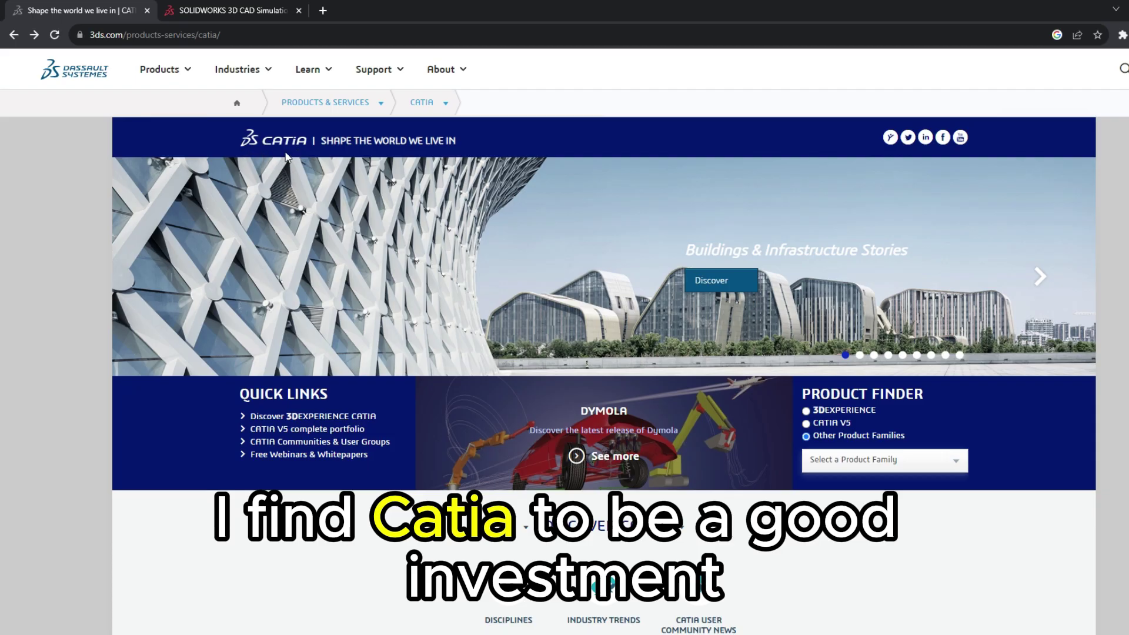
scroll(337, 264, "down", 1)
scroll(336, 264, "down", 4)
scroll(323, 250, "down", 2)
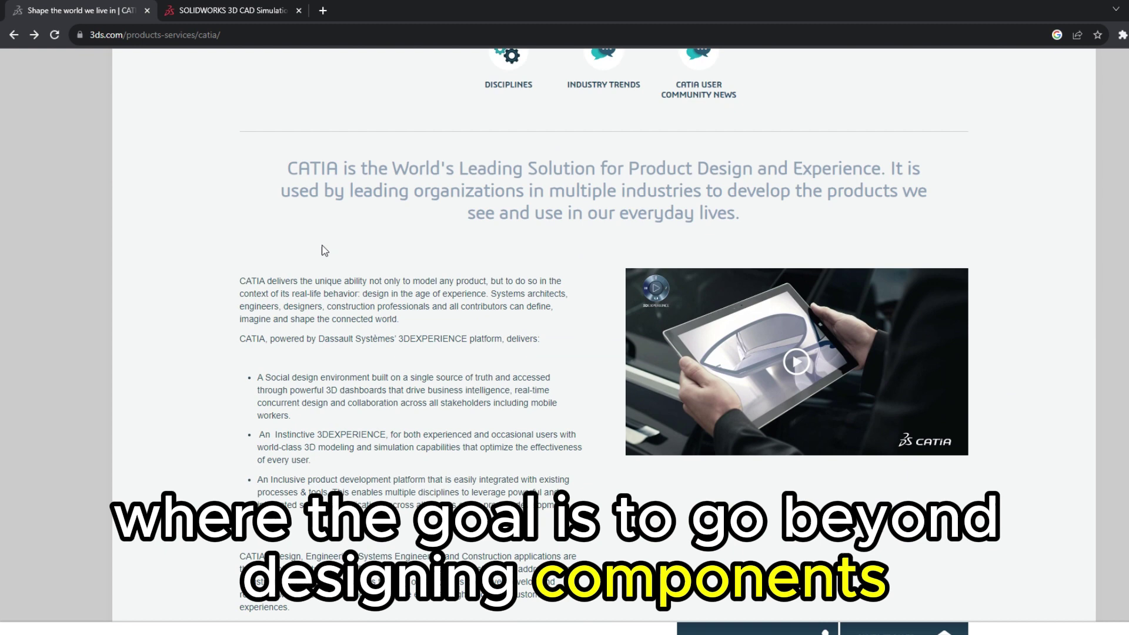
scroll(320, 224, "down", 4)
scroll(319, 224, "down", 3)
scroll(320, 224, "down", 2)
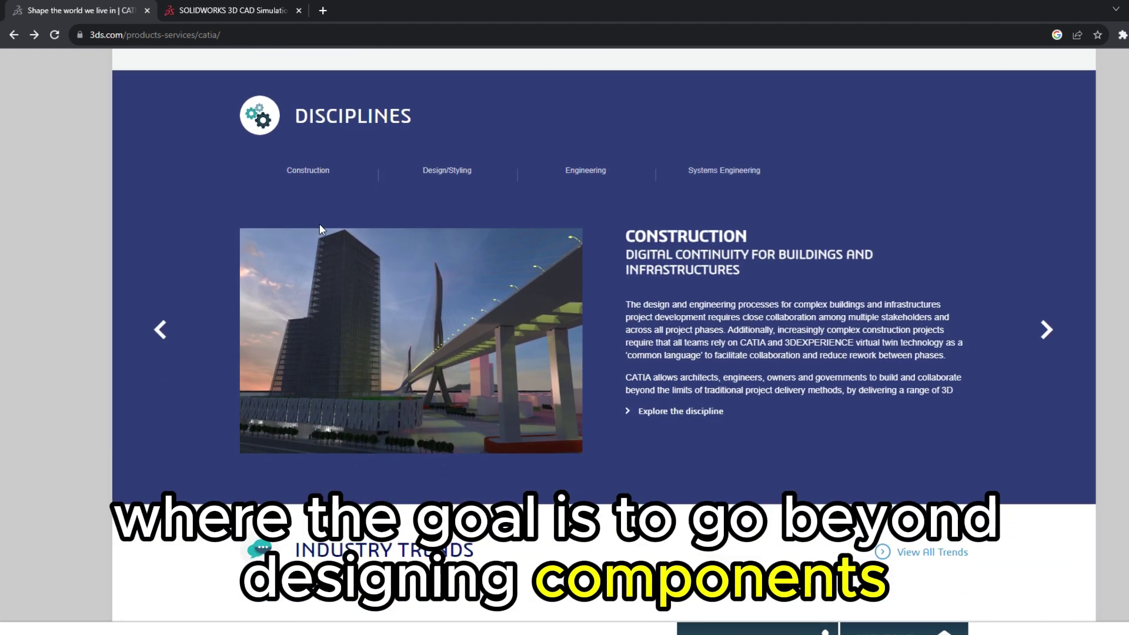
scroll(319, 224, "down", 1)
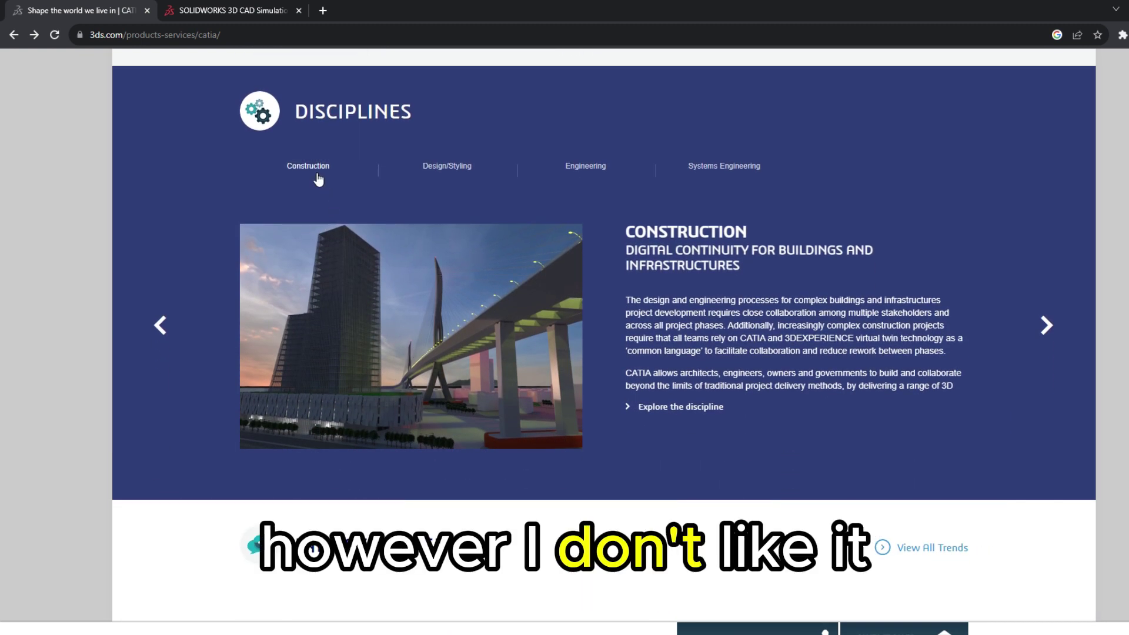
Step: Show CATIA's Design/Styling and Engineering discipline details
left_click(448, 166)
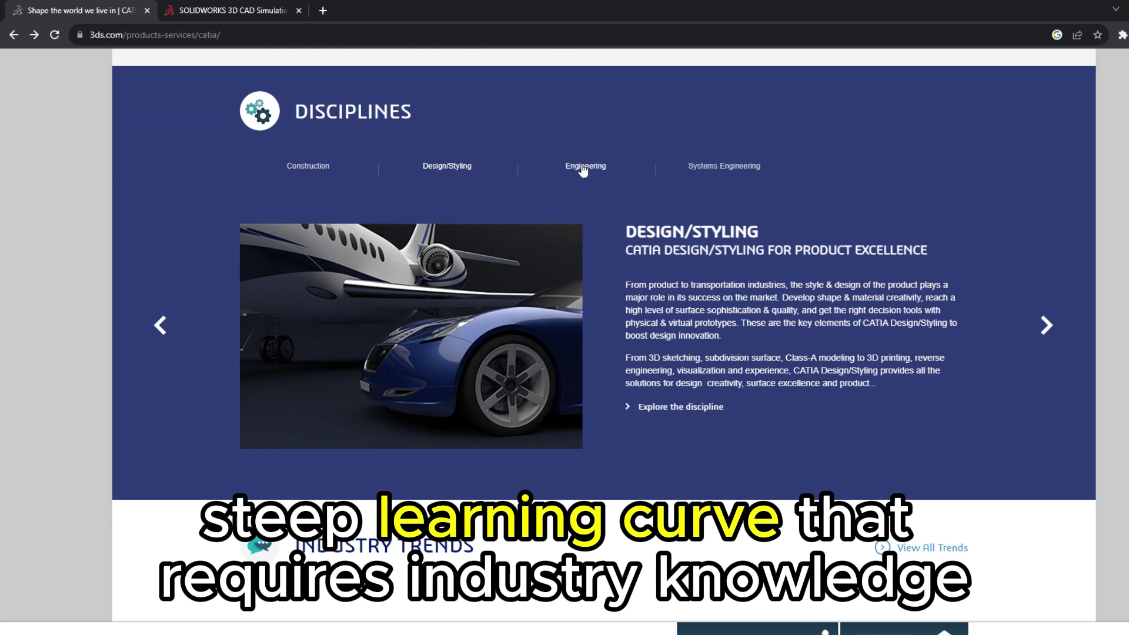
left_click(584, 167)
Step: On the SOLIDWORKS homepage, browse the Products, Solutions, Support and Community menus
left_click(232, 11)
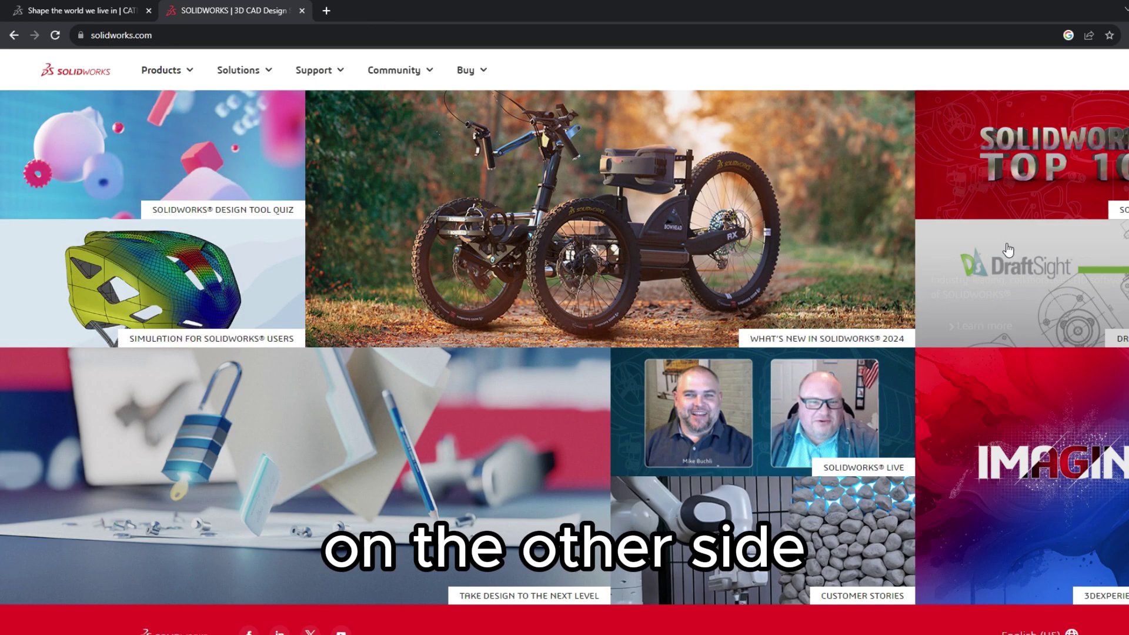
left_click(162, 70)
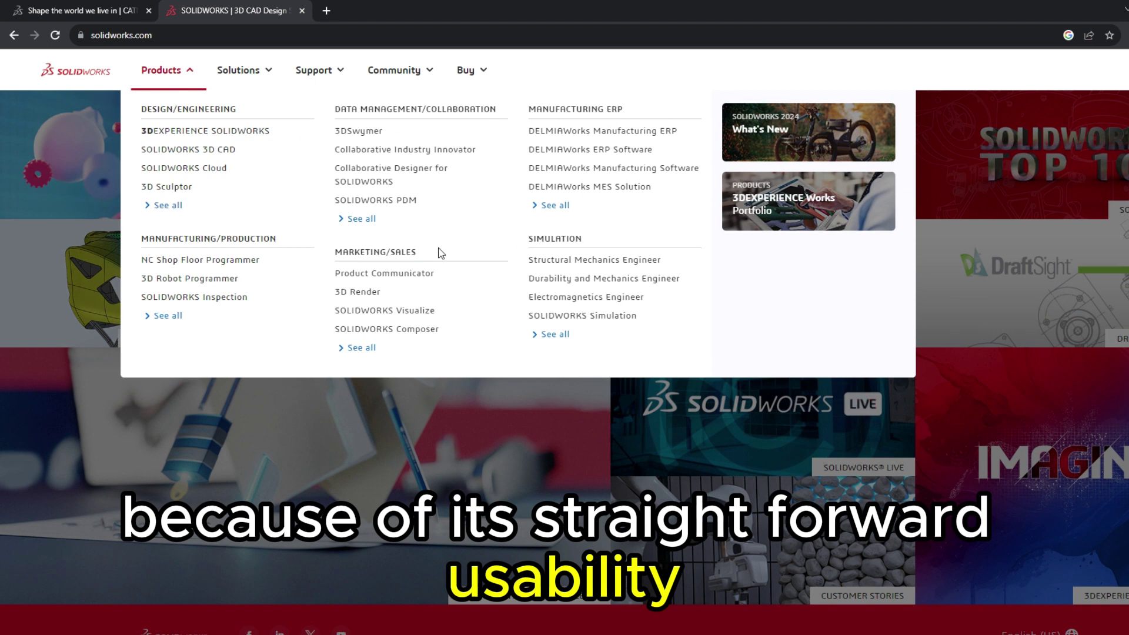
left_click(240, 70)
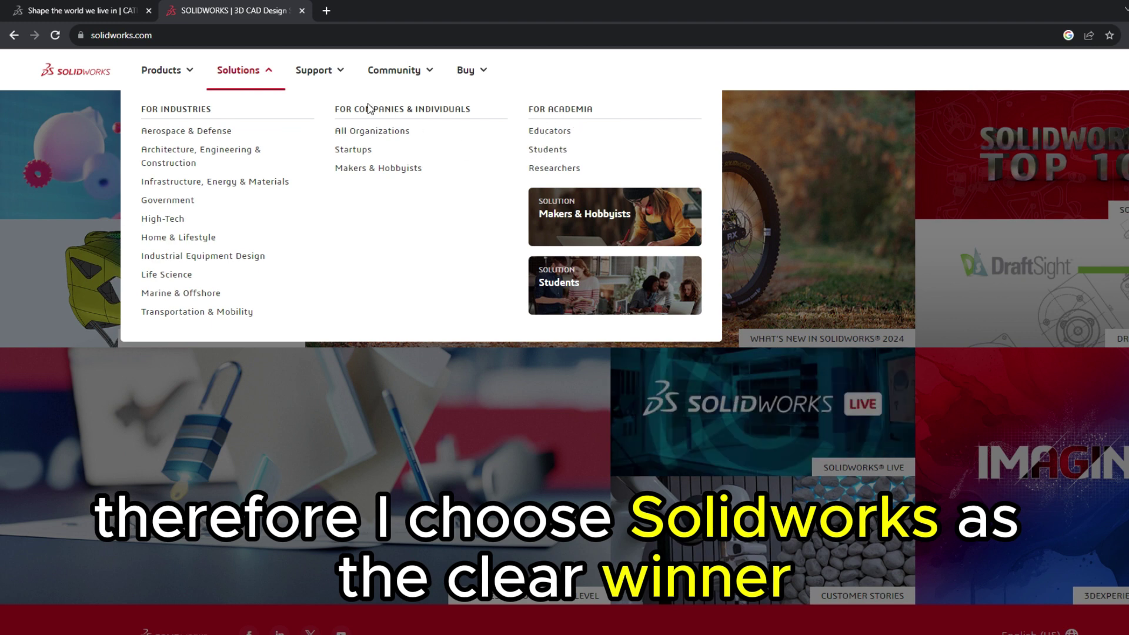
left_click(320, 70)
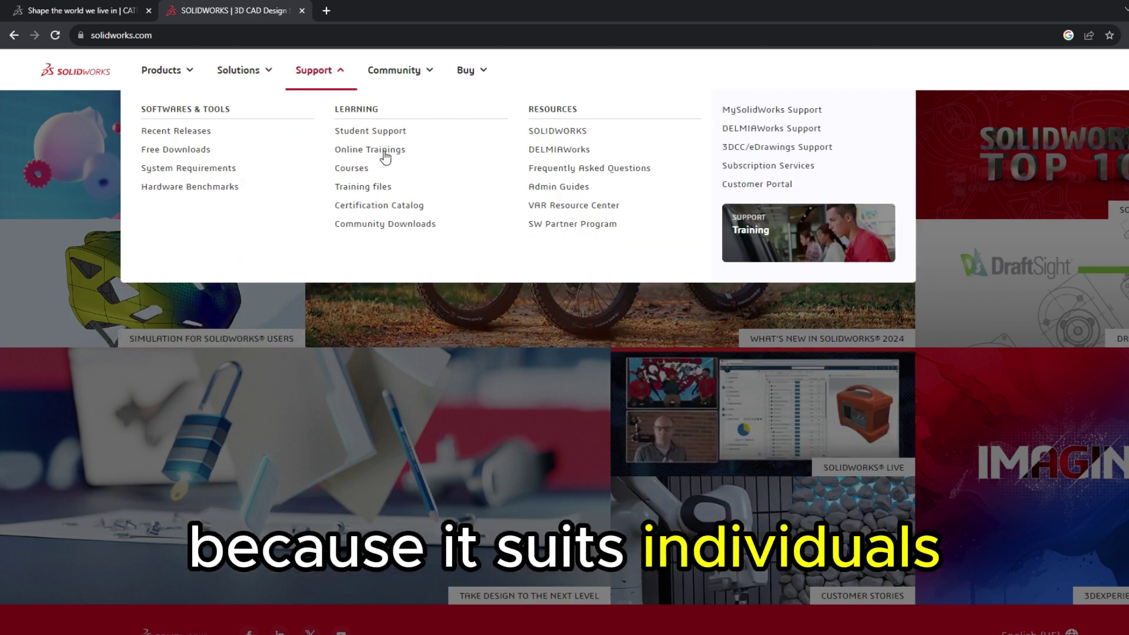
left_click(397, 70)
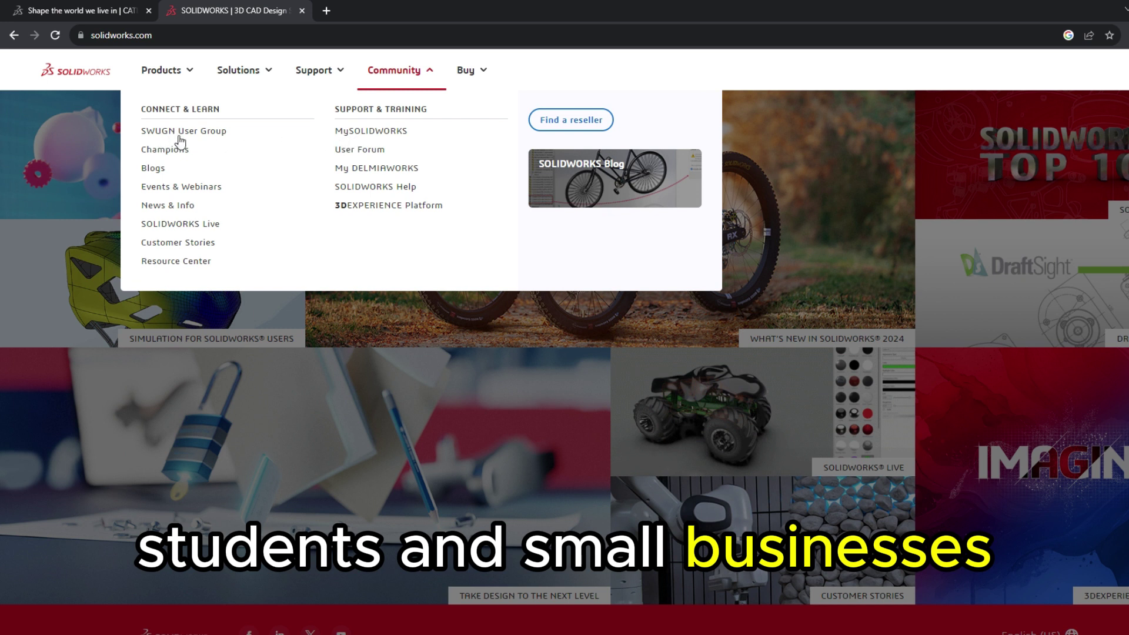